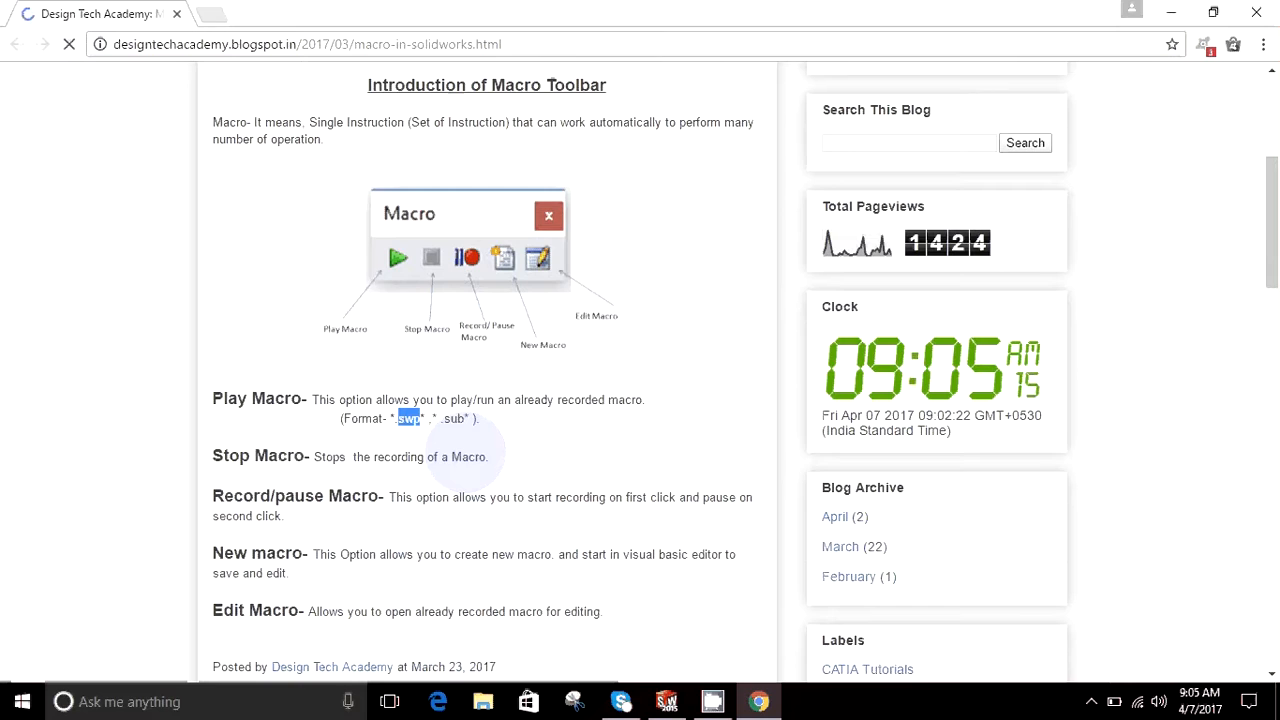
Read the blog's explanations of the Stop, Record/Pause, New and Edit Macro options
click(500, 460)
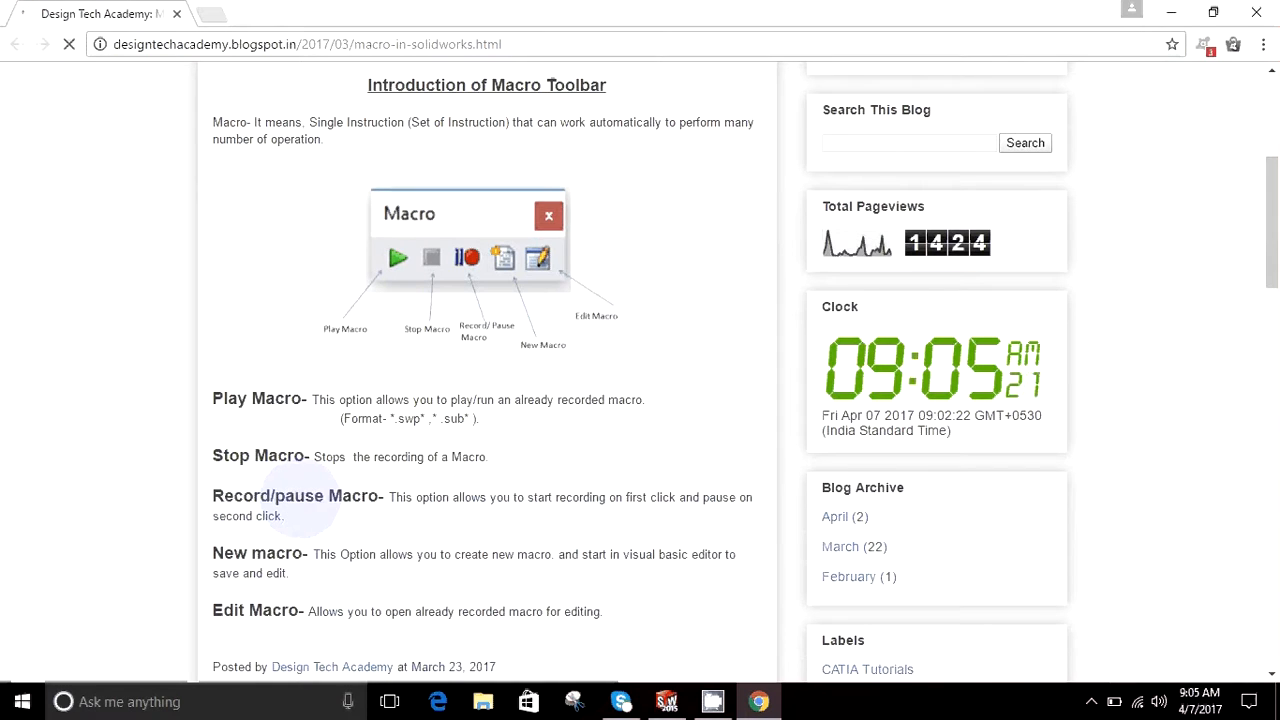
double_click(301, 496)
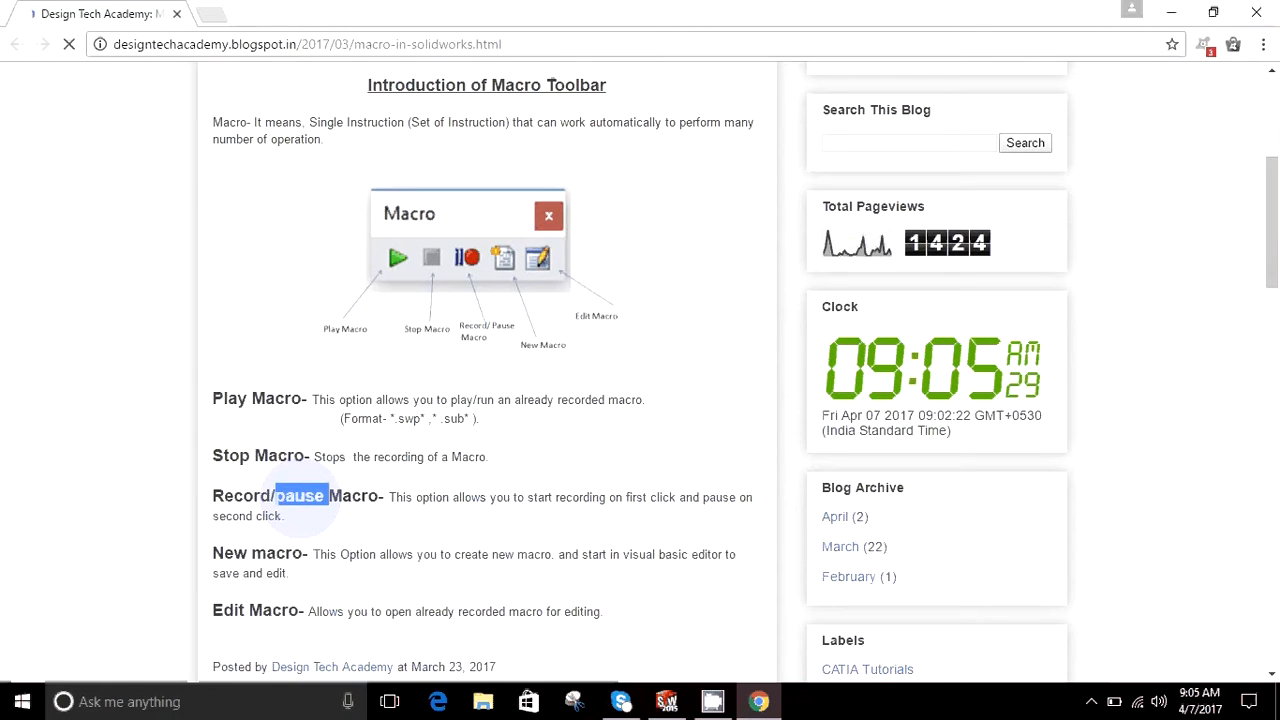
double_click(279, 456)
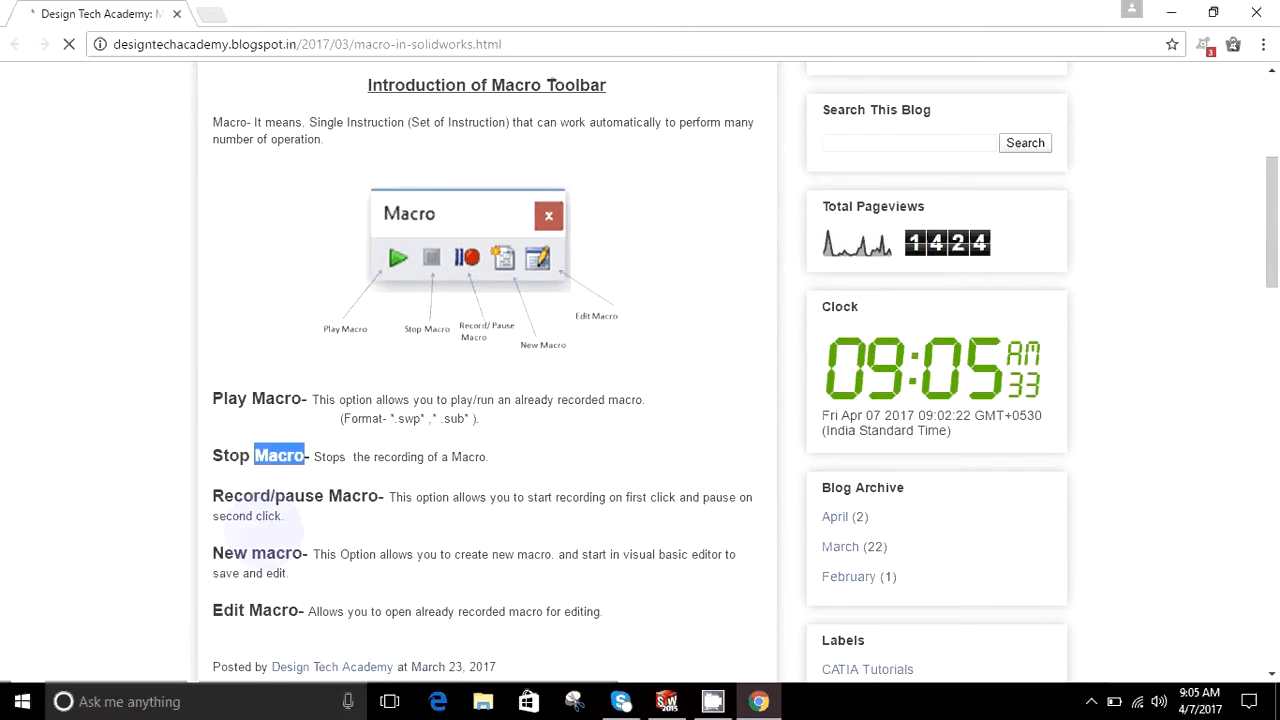
double_click(277, 553)
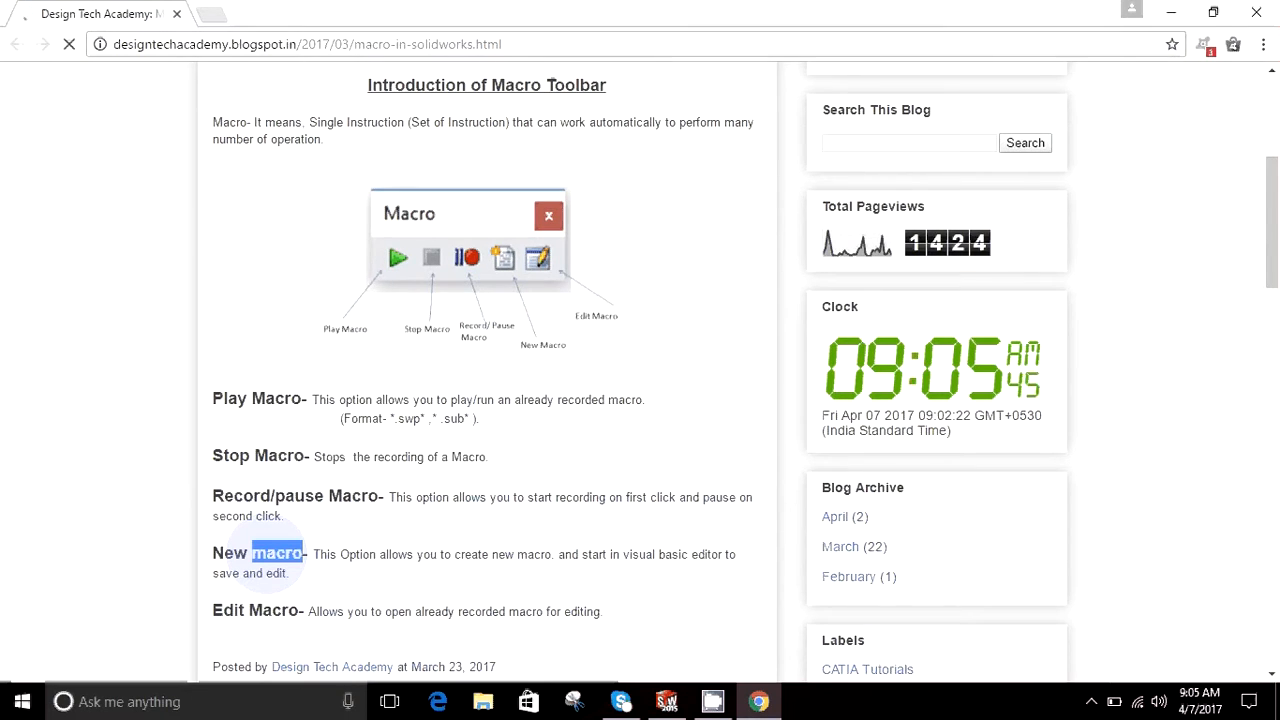
double_click(272, 610)
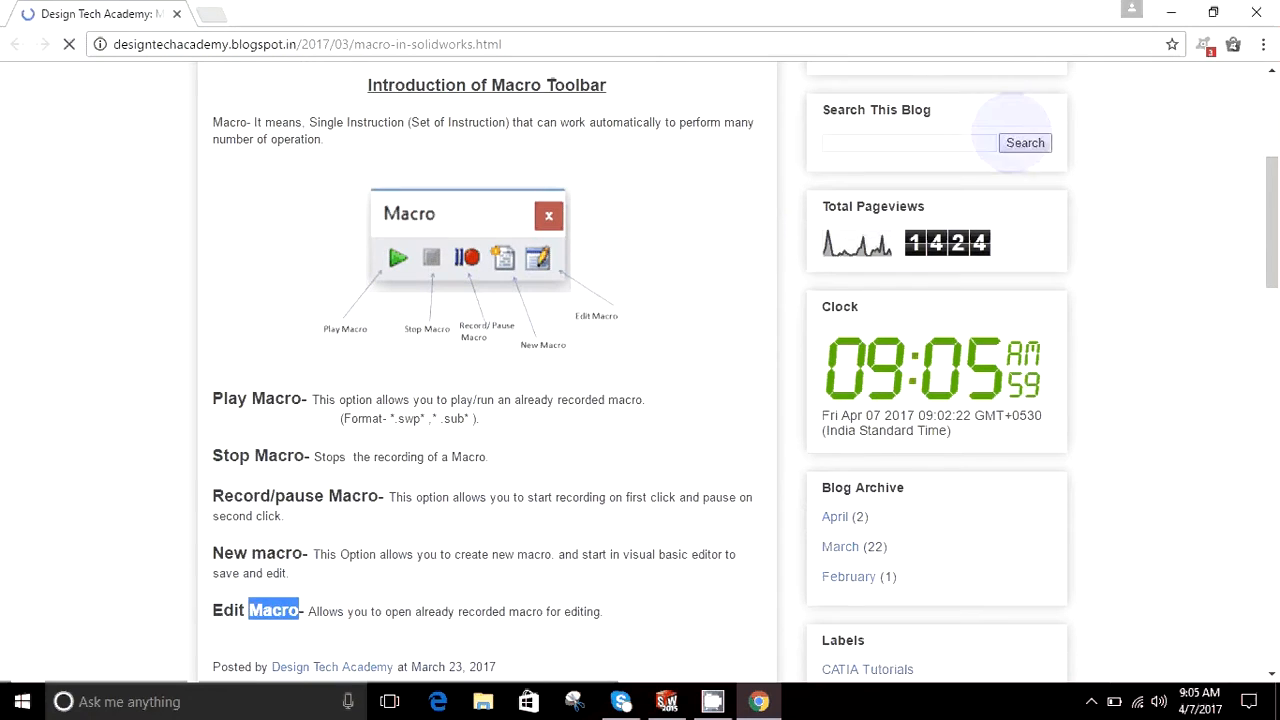
Switch to SOLIDWORKS and look through the macro commands available without an open document
click(667, 701)
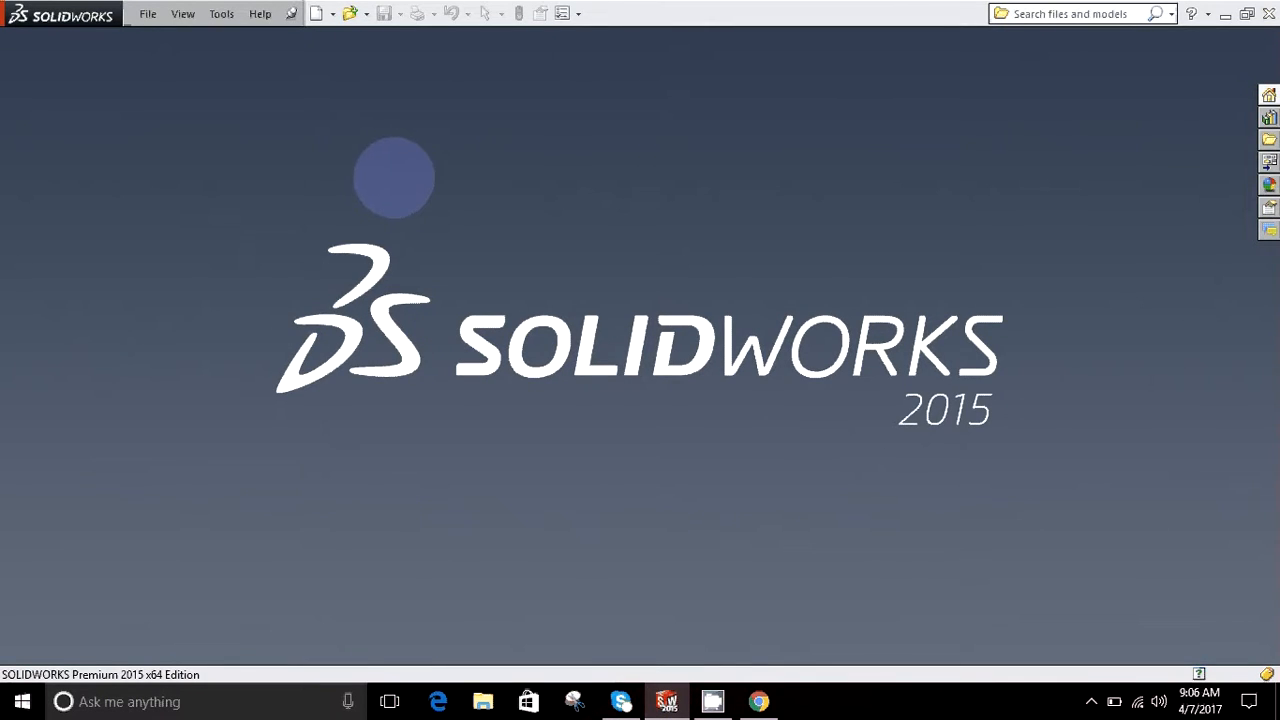
click(221, 14)
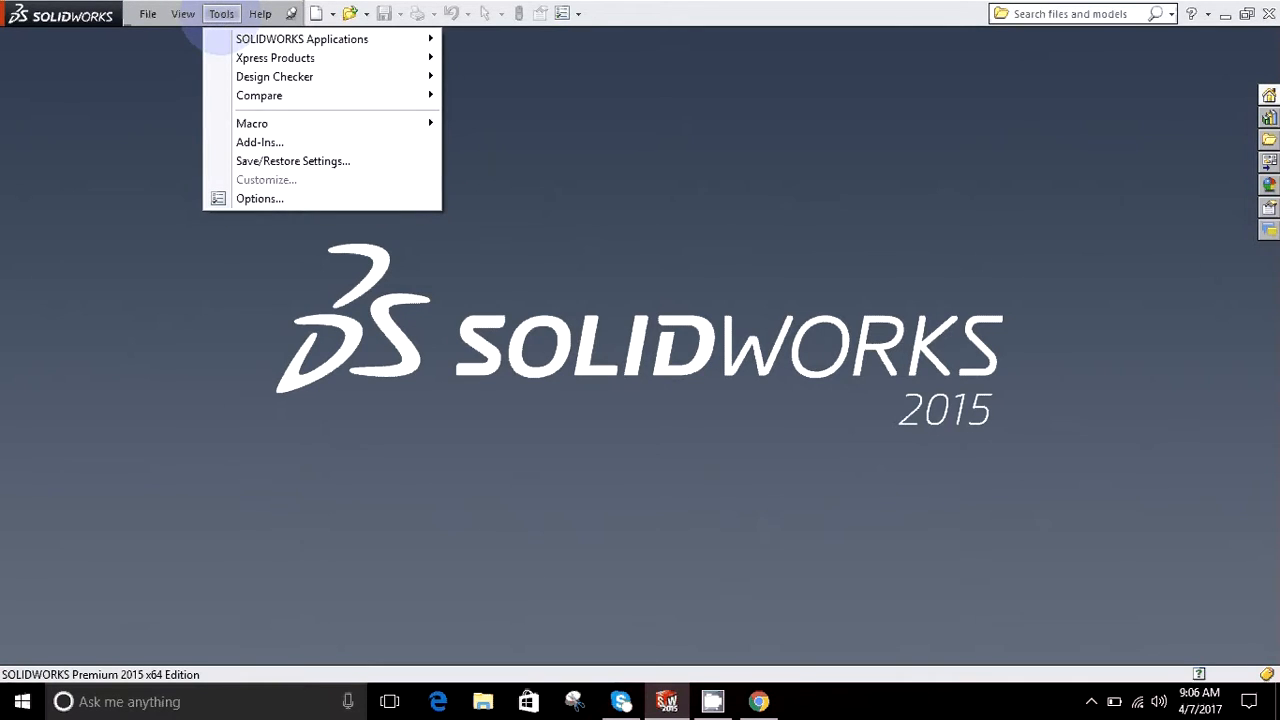
mouse_move(228, 123)
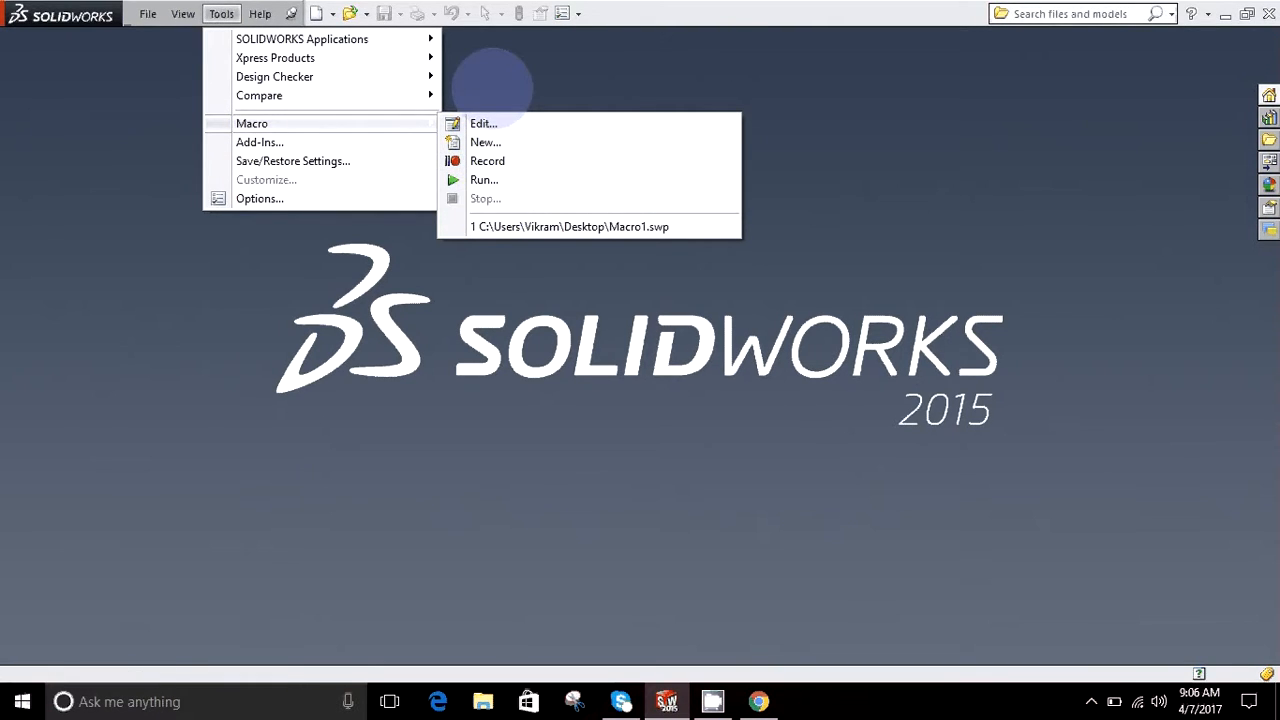
click(492, 88)
Create a new part document and display the Macro toolbar
click(318, 15)
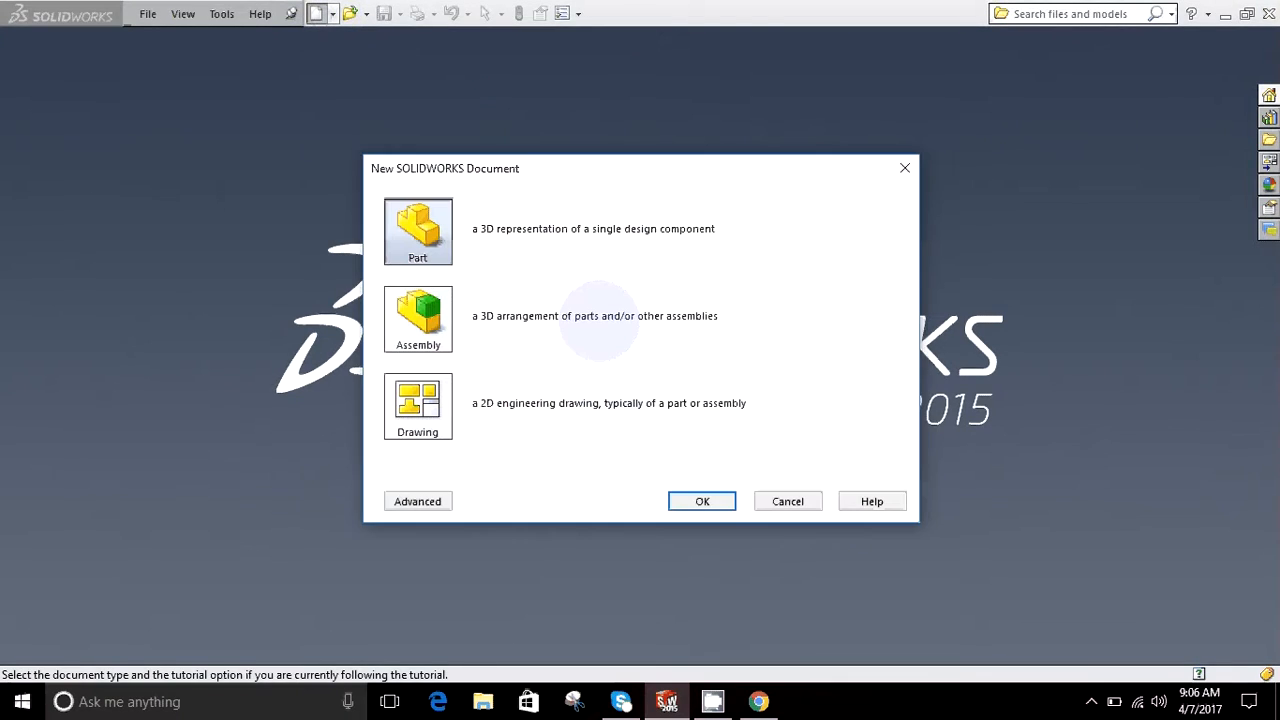
click(702, 501)
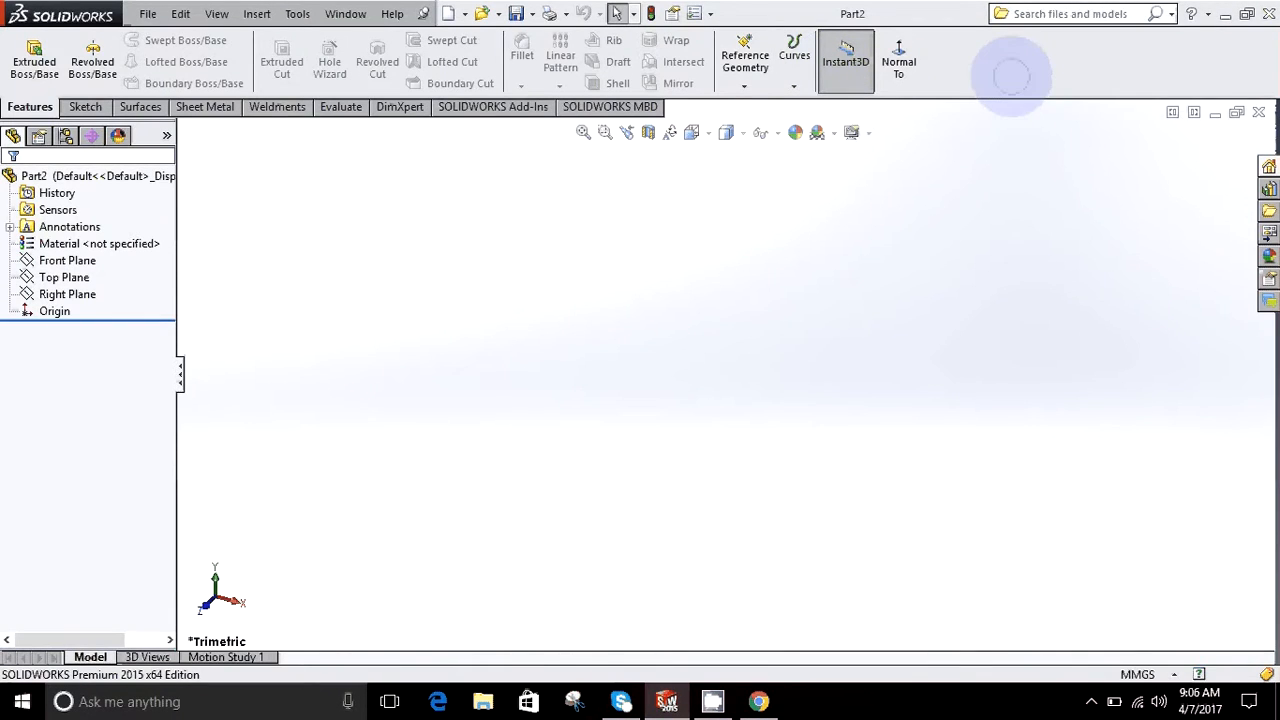
right_click(1014, 70)
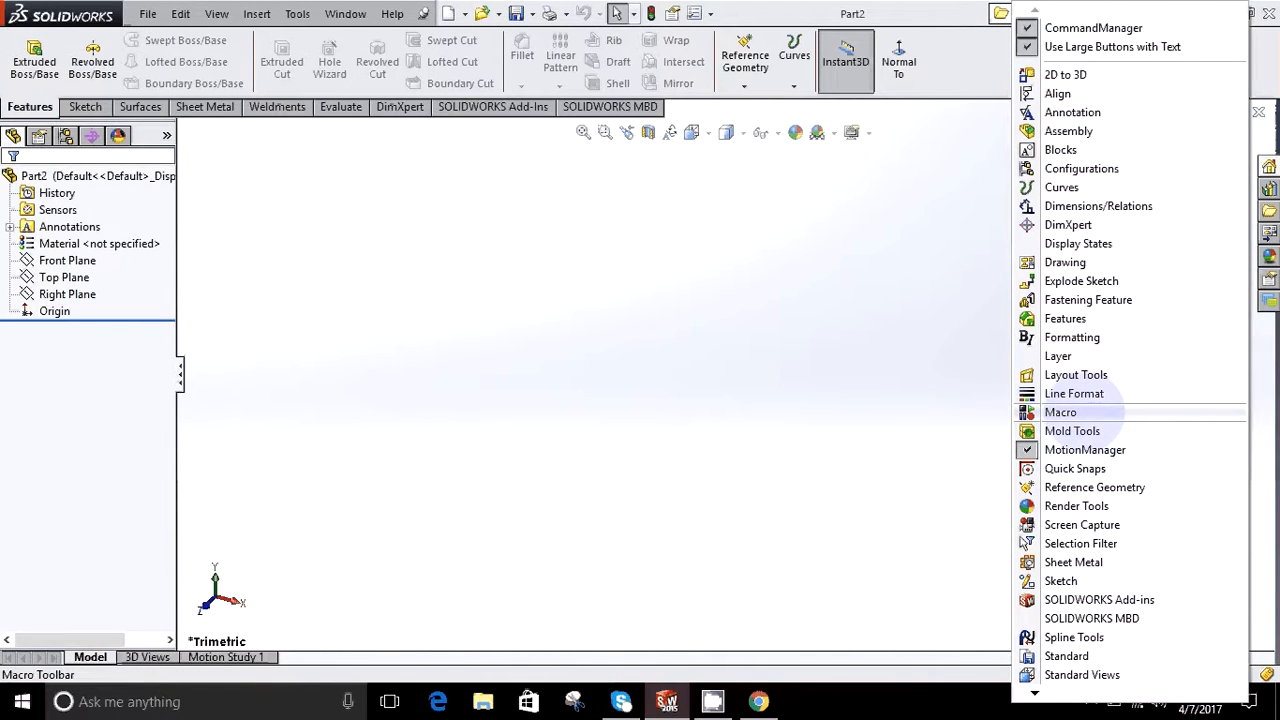
click(1090, 412)
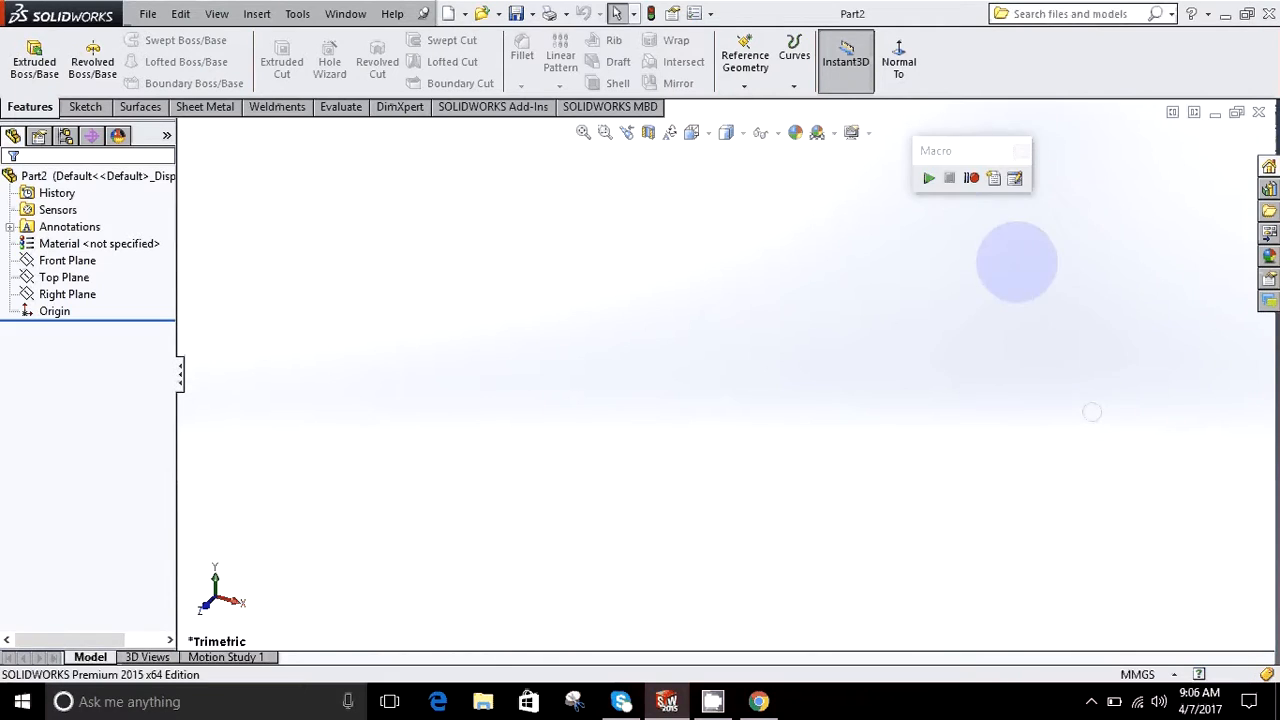
Dock the floating Macro toolbar in its own row above the feature commands
drag(947, 160, 452, 234)
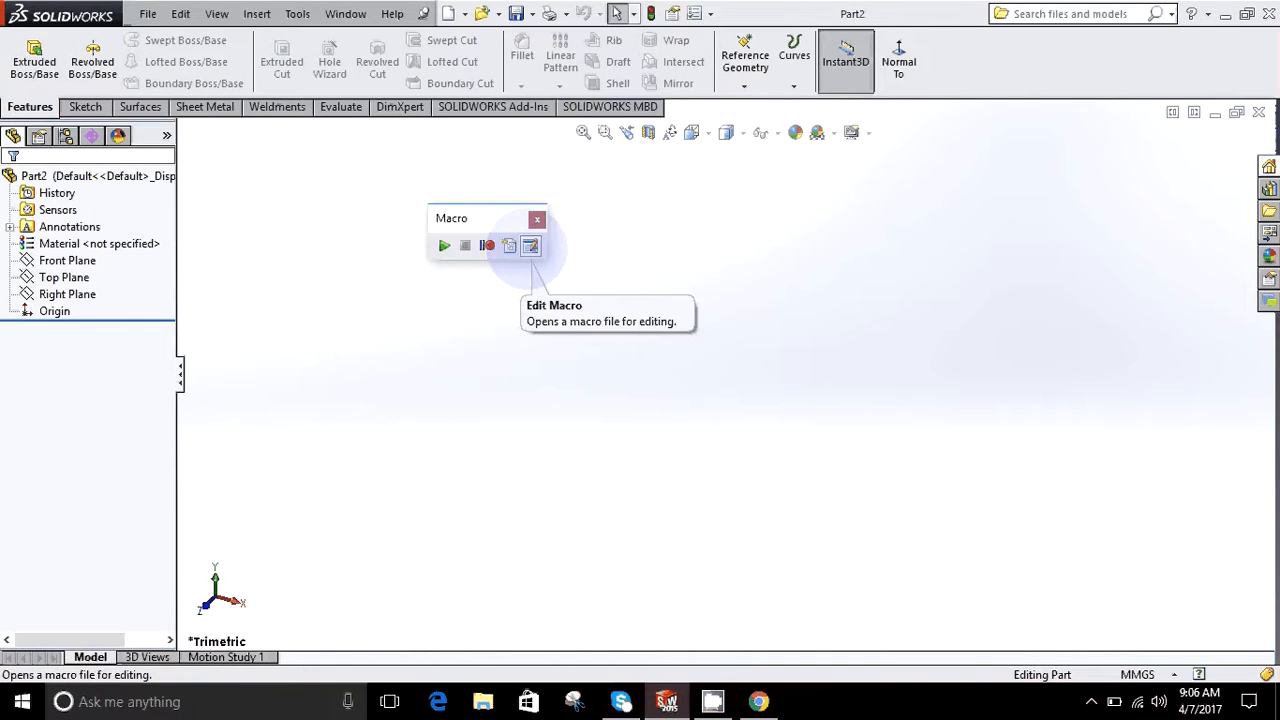
click(509, 345)
click(722, 702)
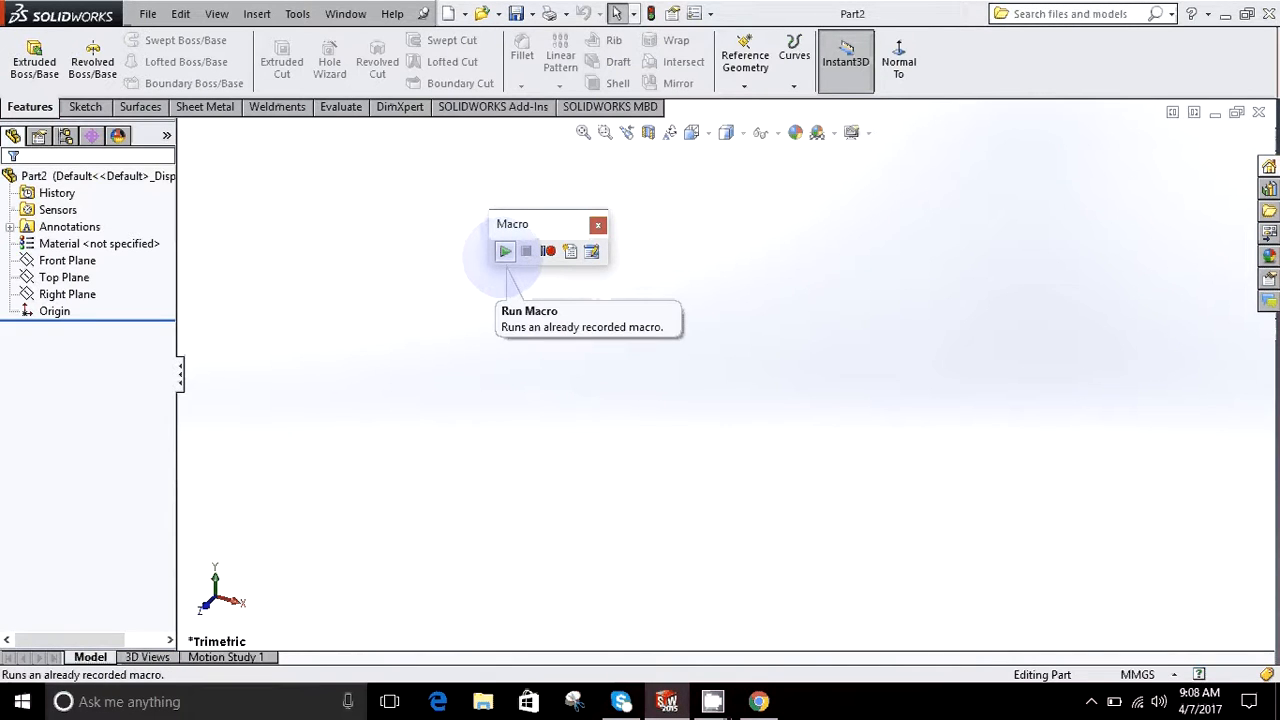
drag(540, 224, 130, 95)
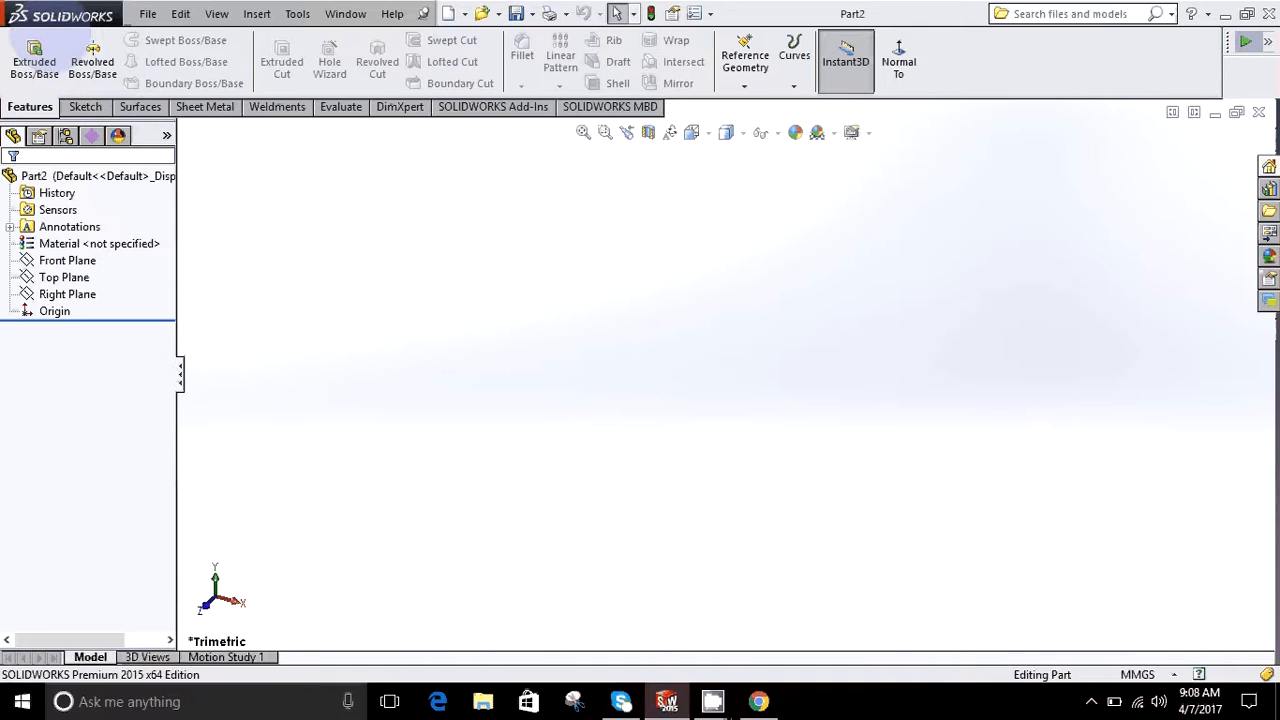
drag(47, 22, 49, 22)
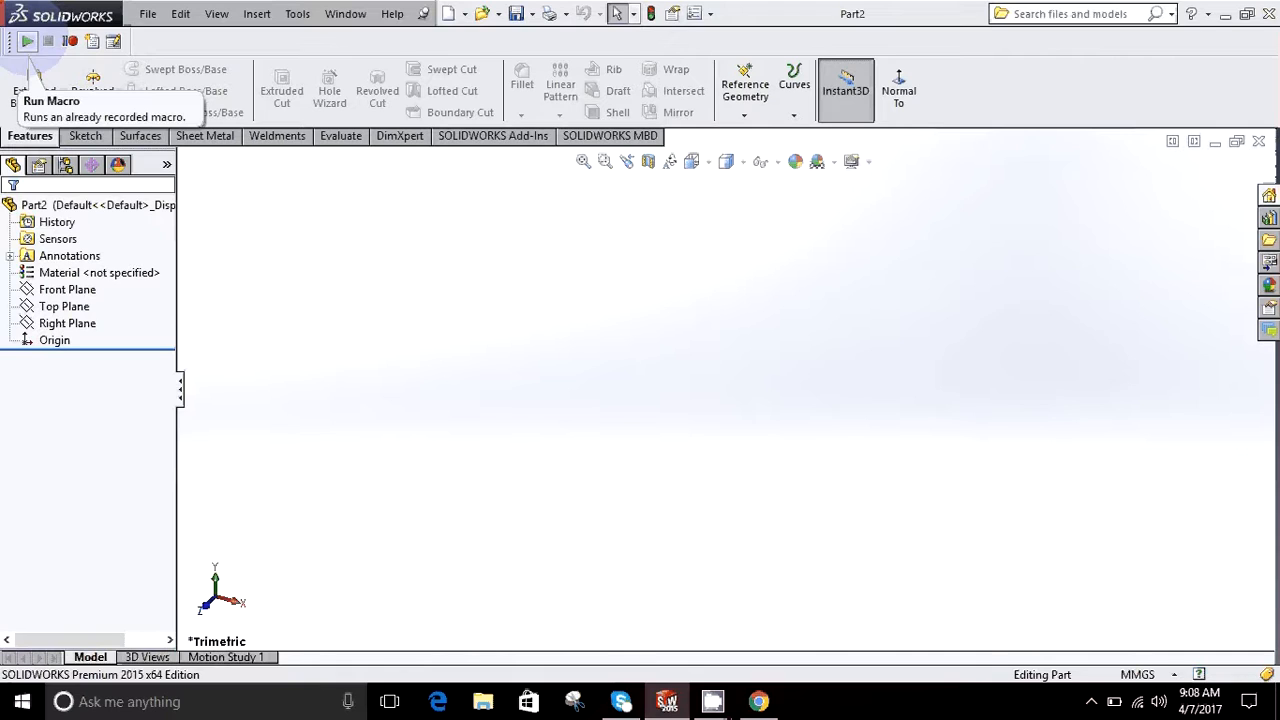
Run the recorded macro Macro1.swp from the Desktop in the empty part, and close that part without saving
click(27, 41)
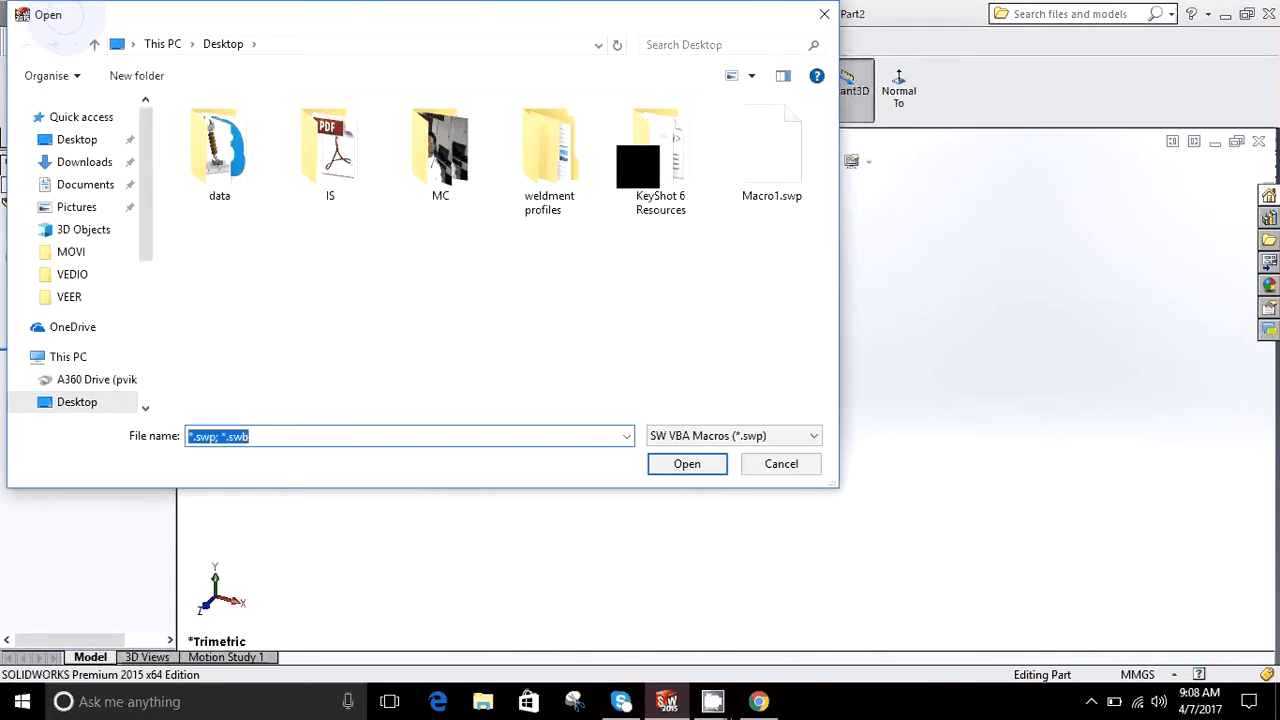
drag(66, 14, 304, 51)
click(304, 443)
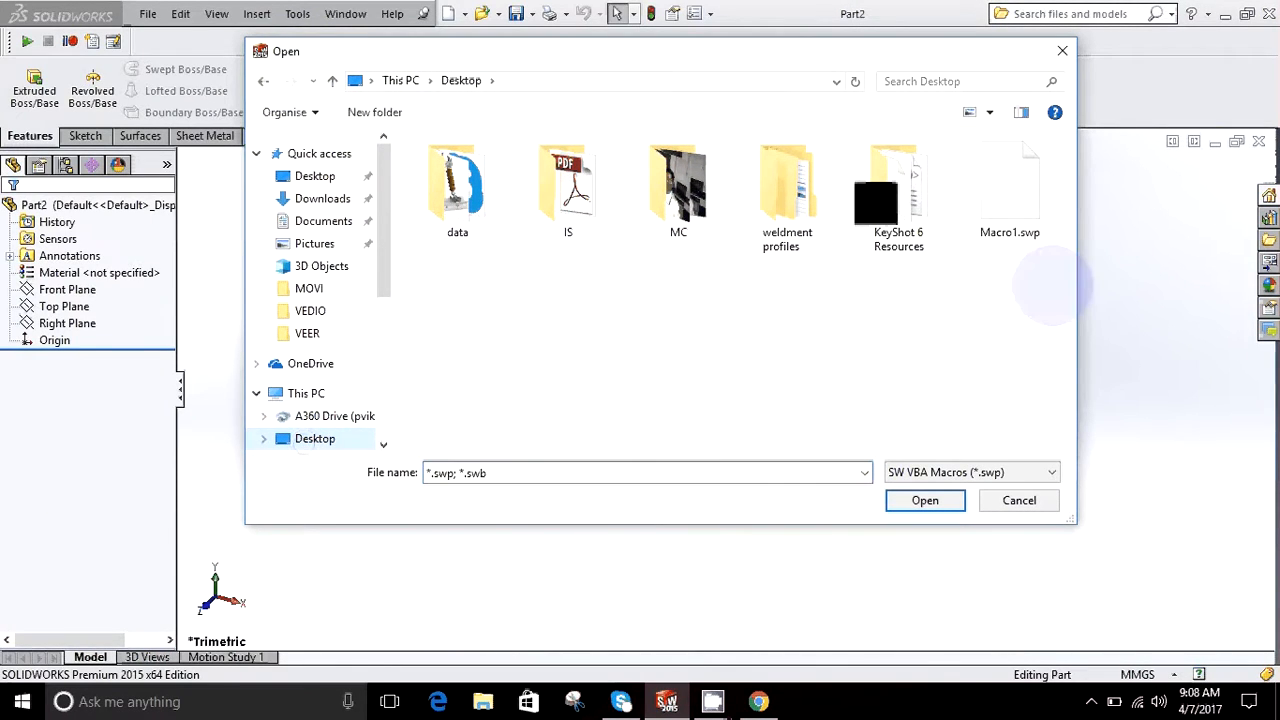
click(1010, 200)
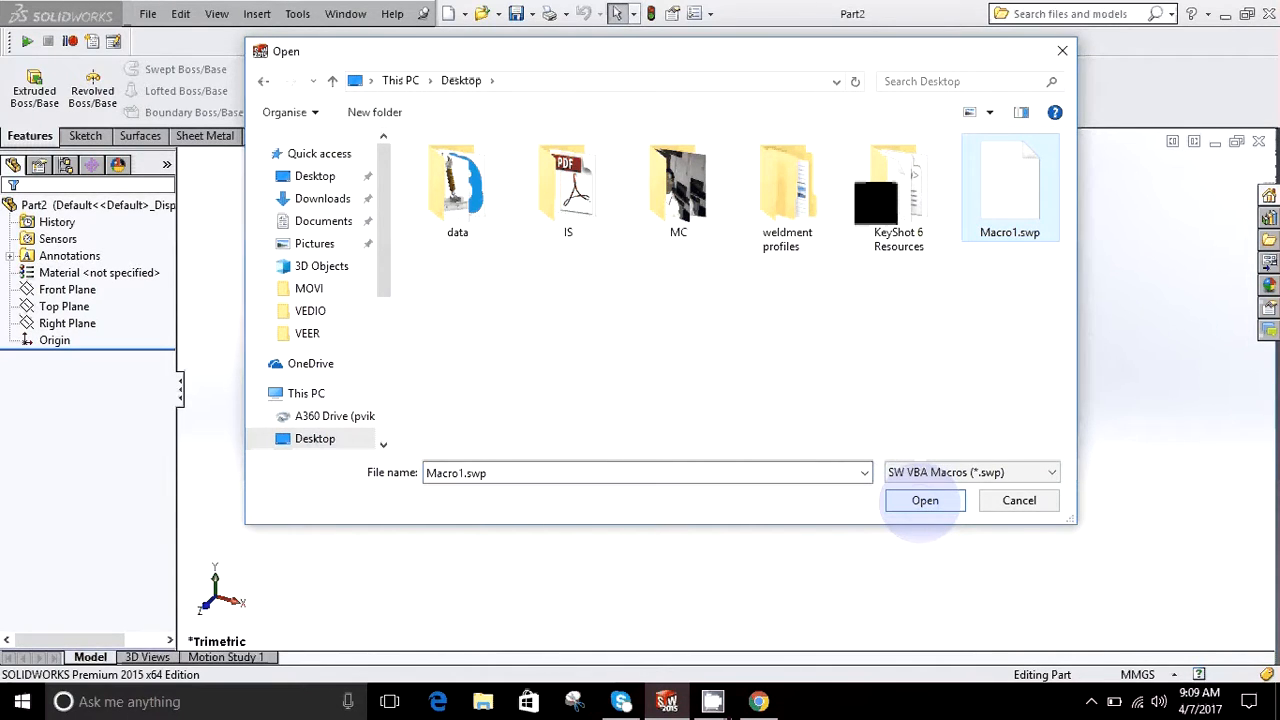
click(924, 500)
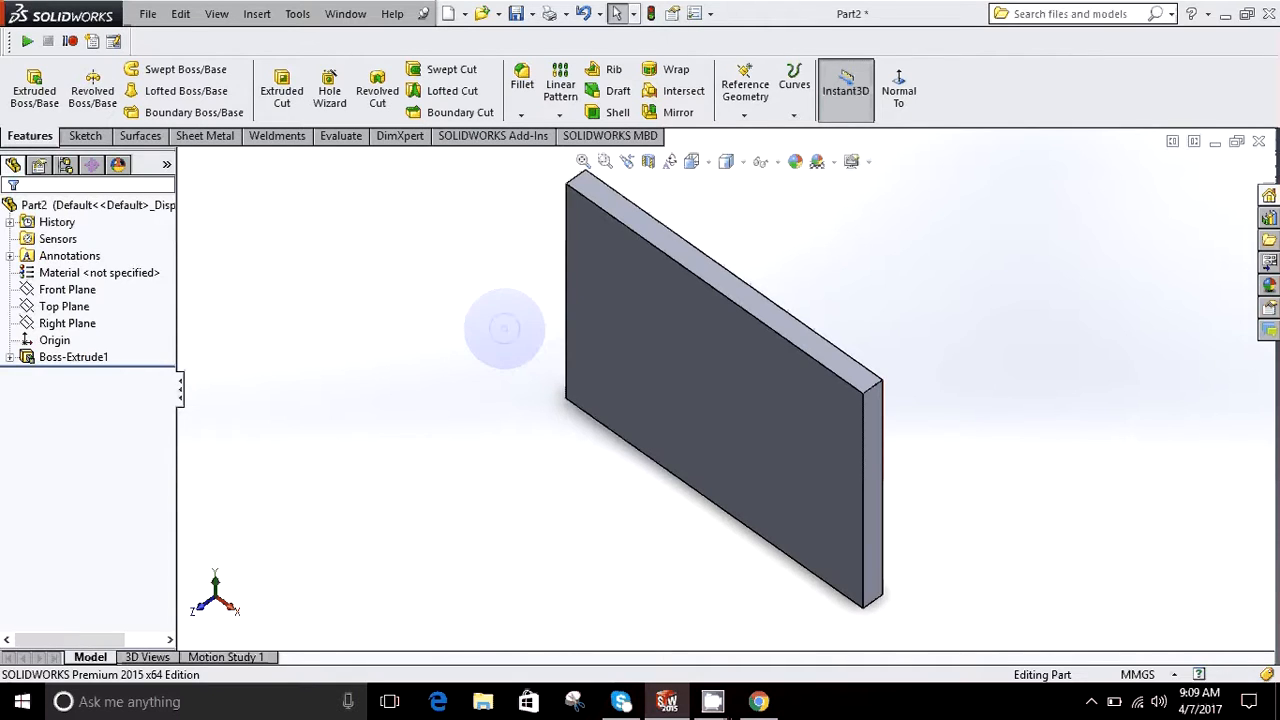
click(1259, 141)
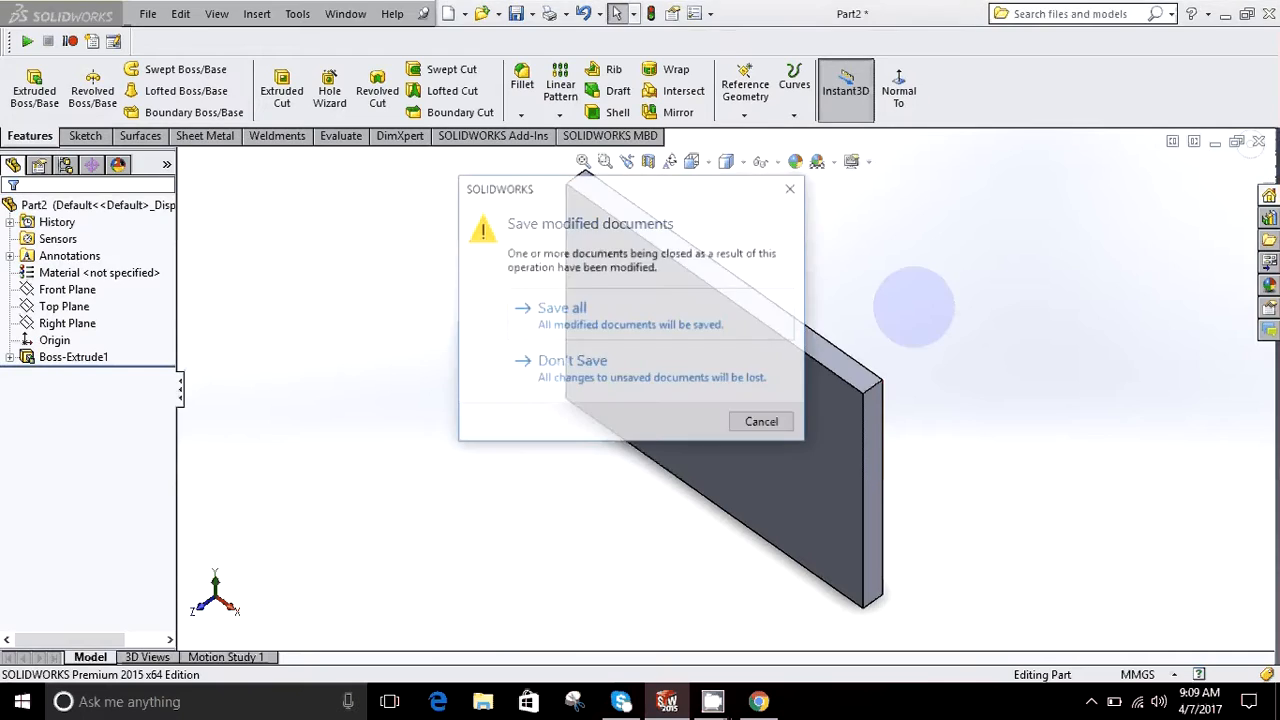
click(580, 366)
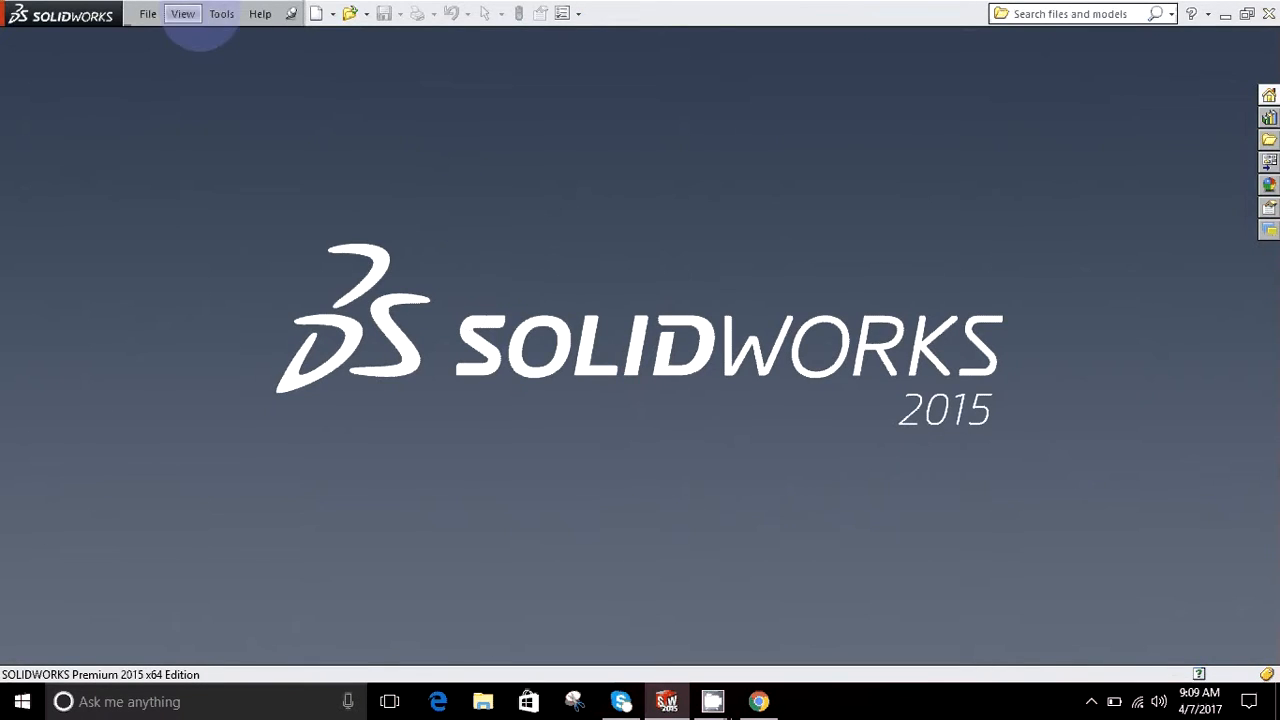
Start recording a new macro with no document open
click(221, 14)
mouse_move(240, 78)
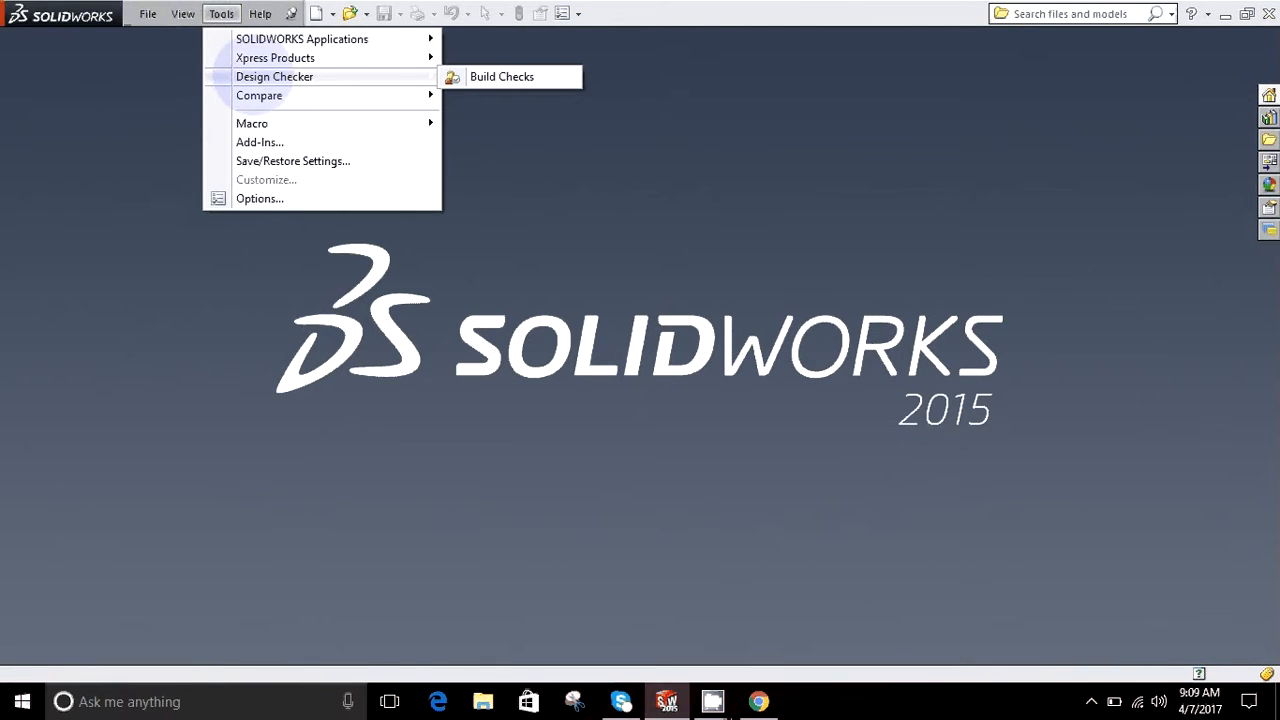
mouse_move(245, 123)
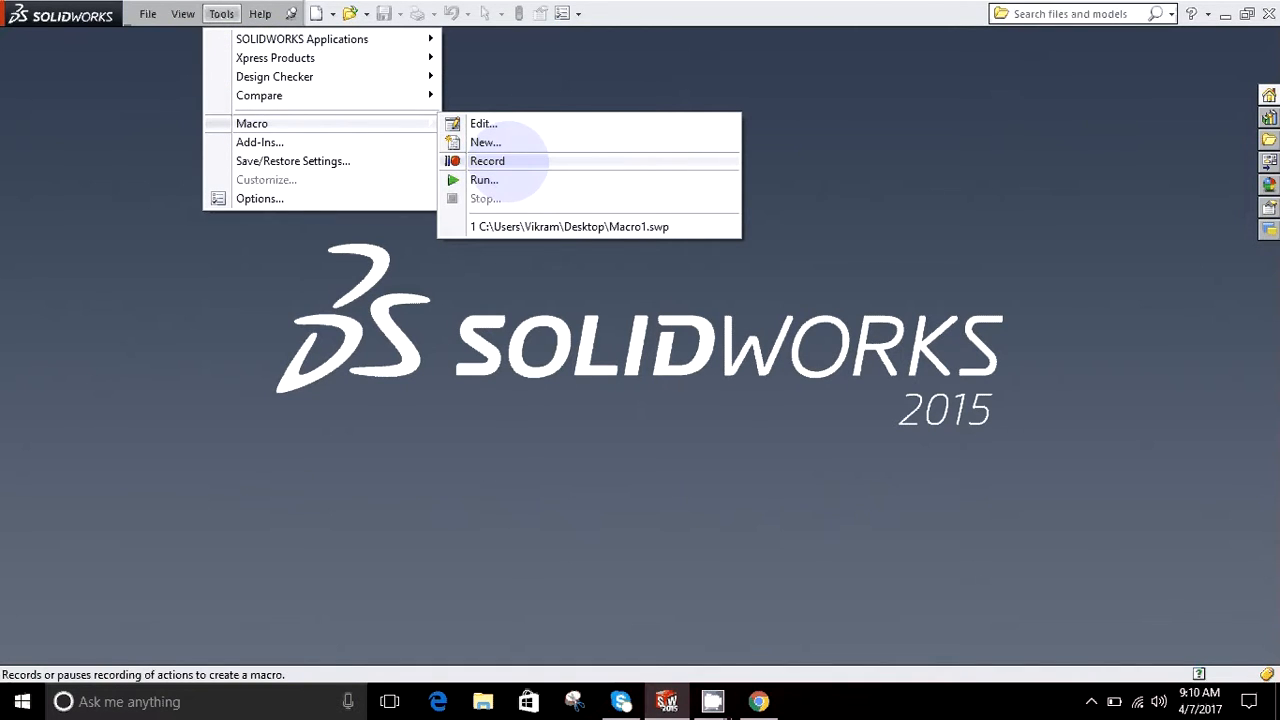
click(508, 161)
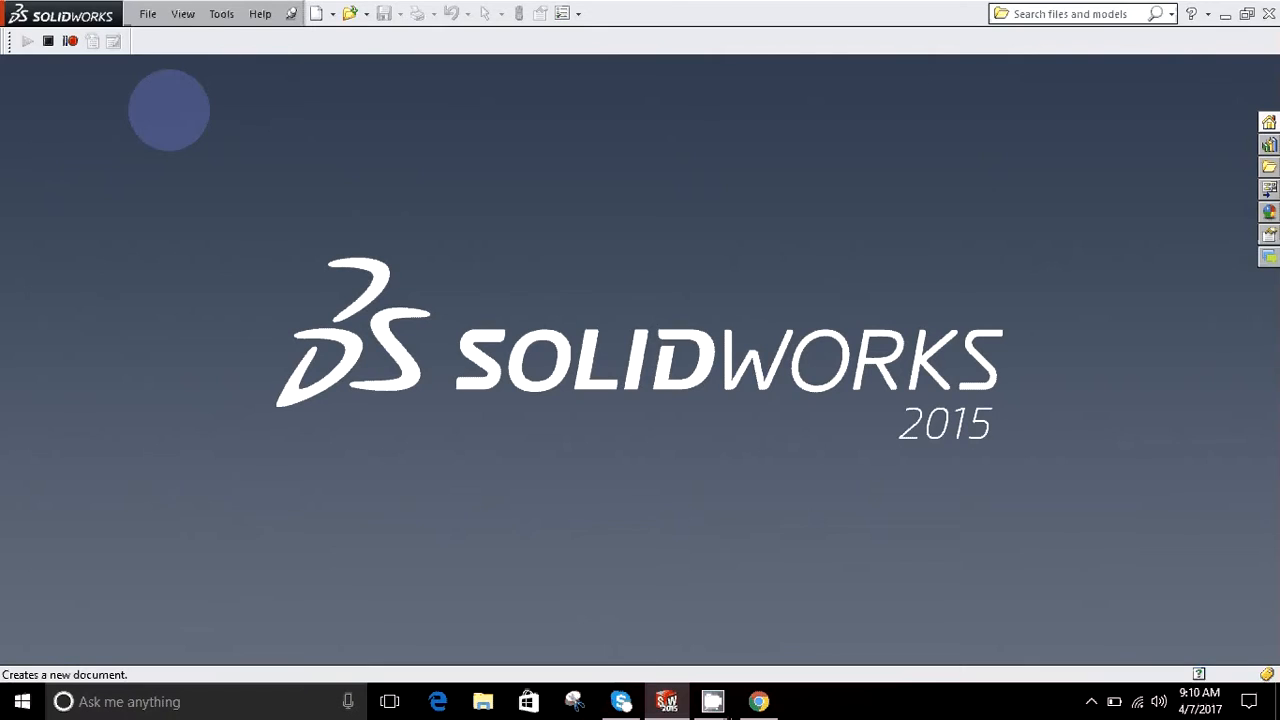
Create a new part document and start a sketch on the Front Plane
click(316, 14)
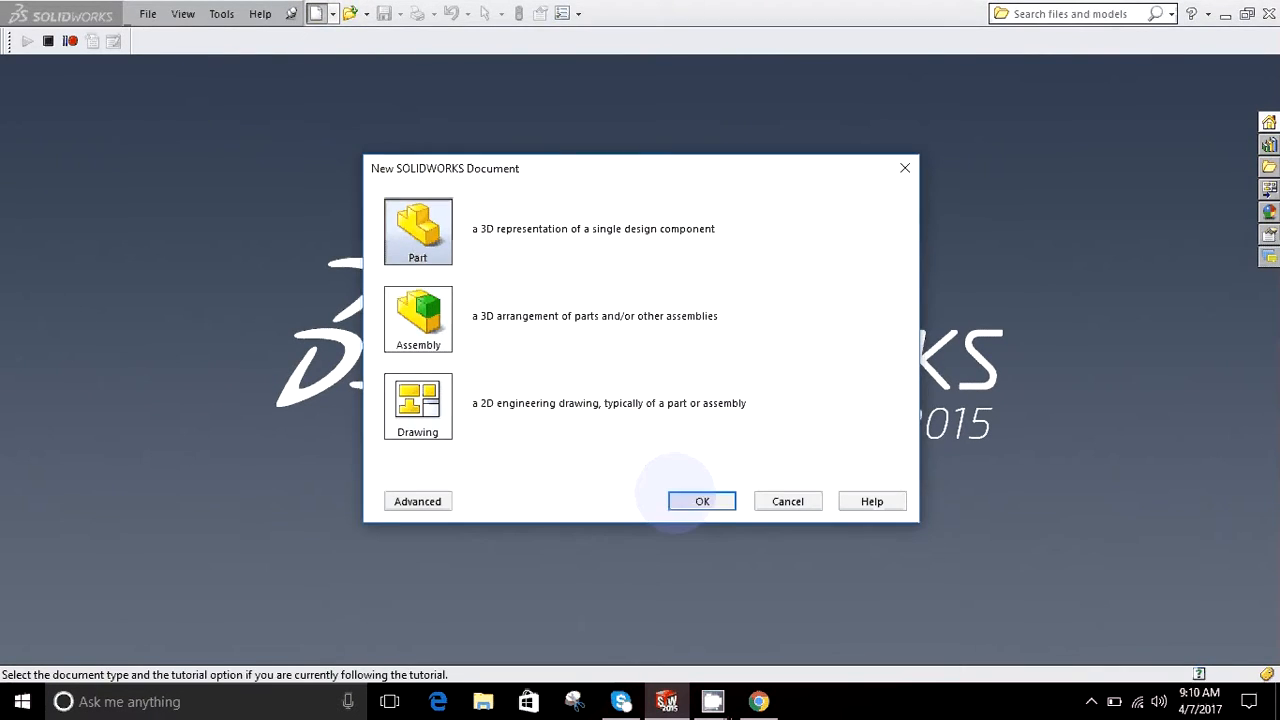
click(695, 500)
click(68, 289)
click(105, 264)
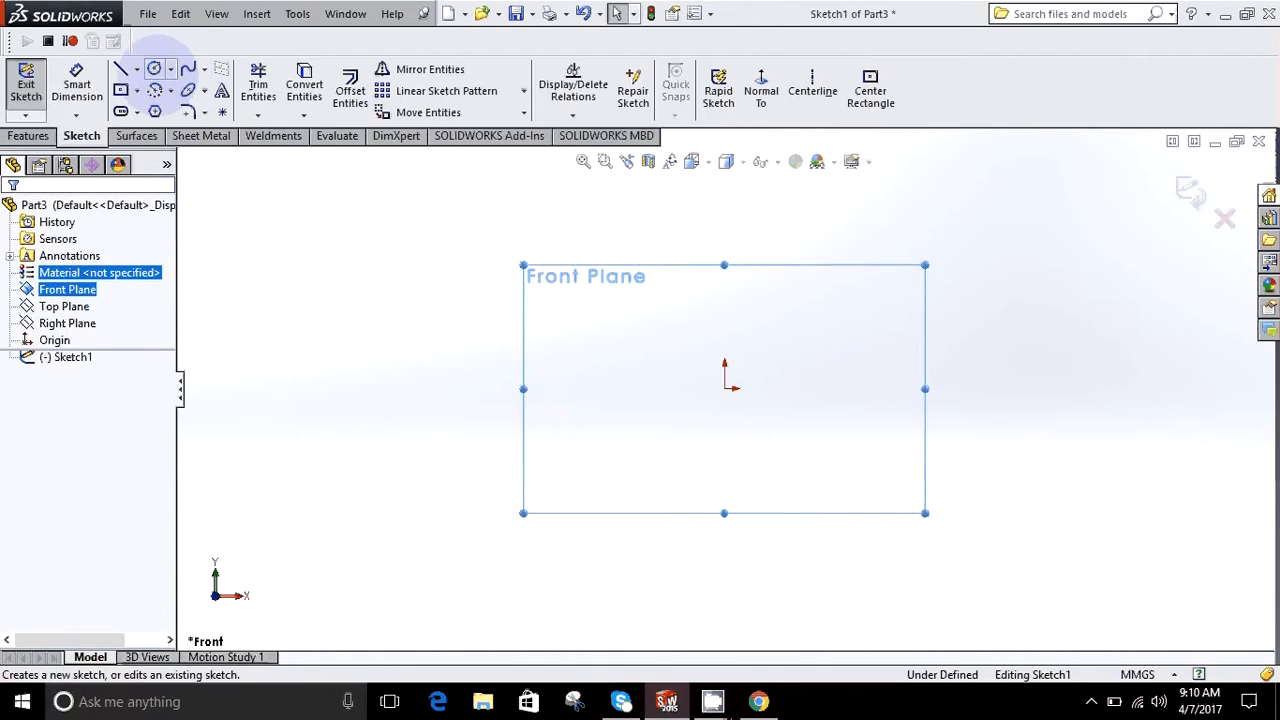
Sketch a center rectangle on the origin with a height of 50 mm and a width of 50 mm
click(120, 90)
drag(724, 387, 828, 468)
text(50)
key(Tab)
text(50)
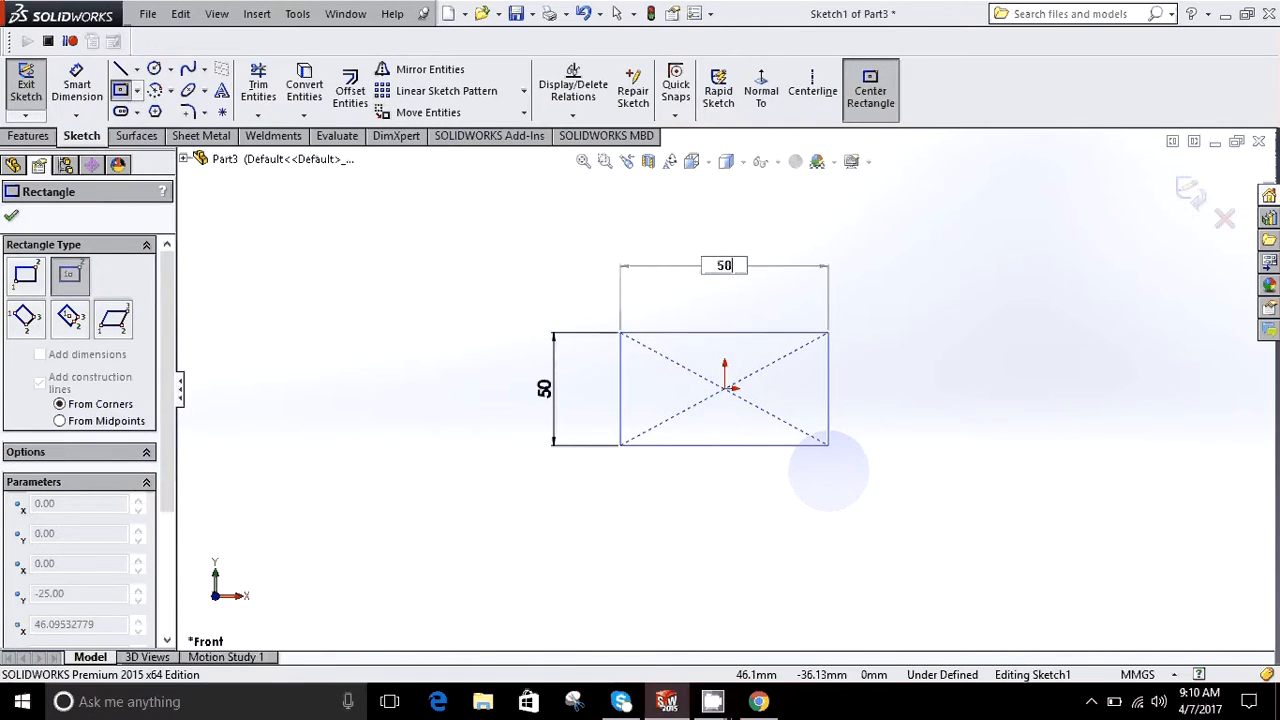
key(Return)
click(774, 275)
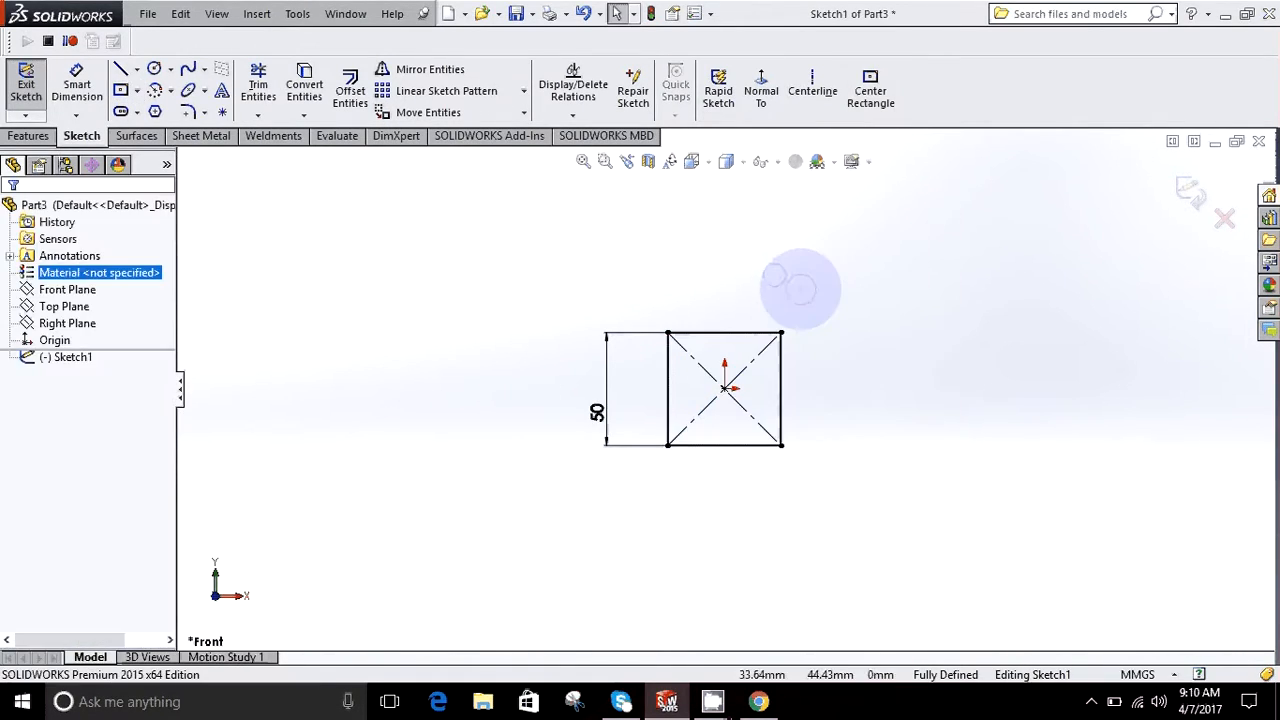
Extrude the square sketch as a blind boss with a depth of 5 mm
click(29, 135)
click(34, 88)
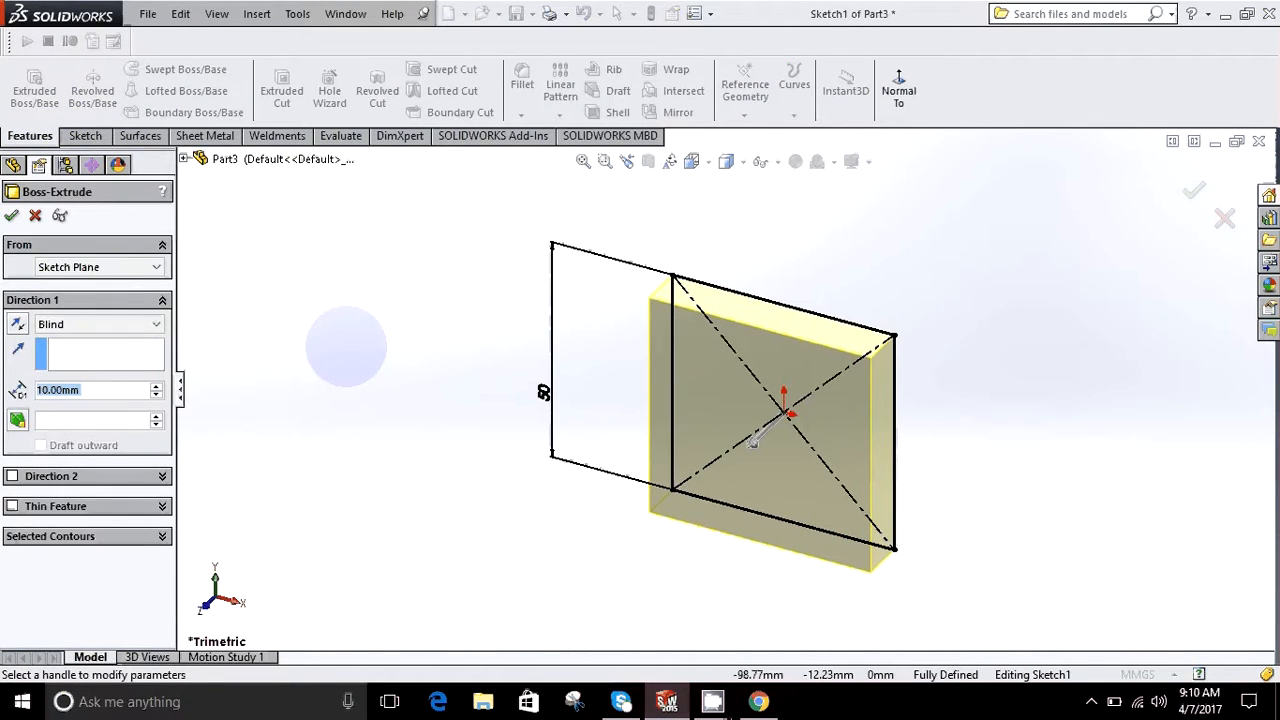
text(1)
key(BackSpace)
text(5)
key(Return)
key(Return)
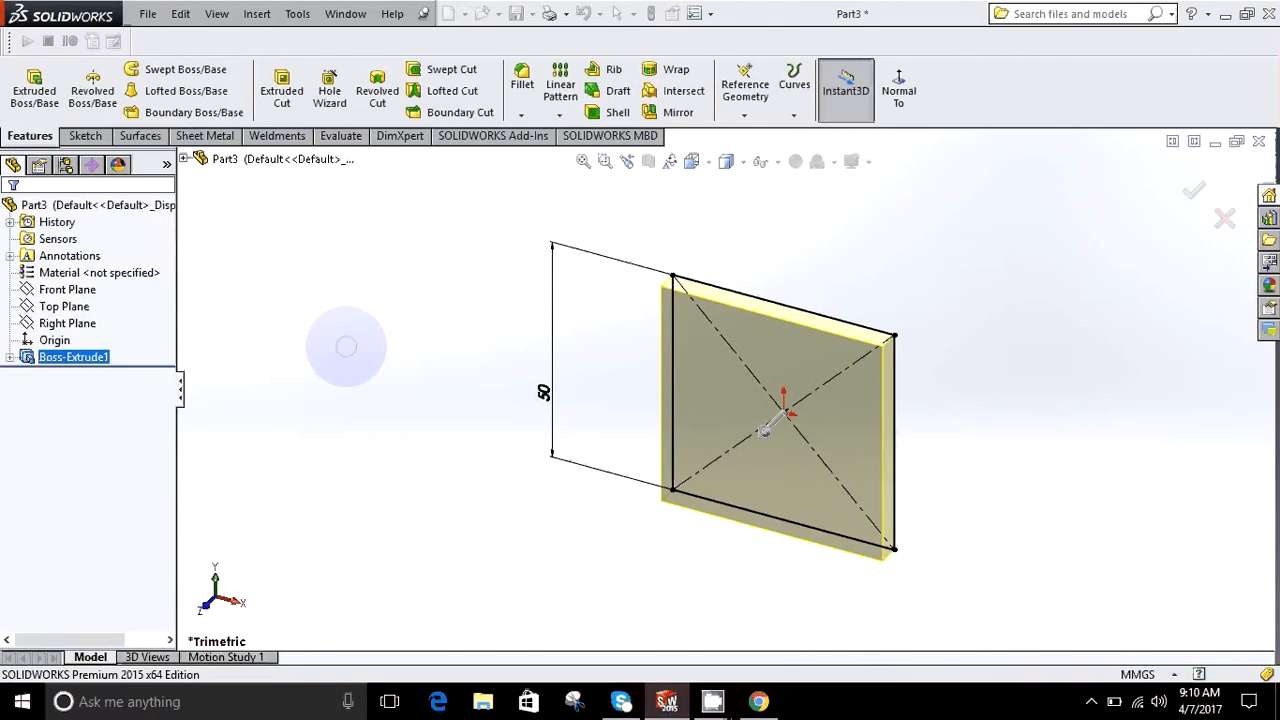
click(346, 347)
scroll(576, 415, up, 2)
middle_drag(645, 420, 635, 416)
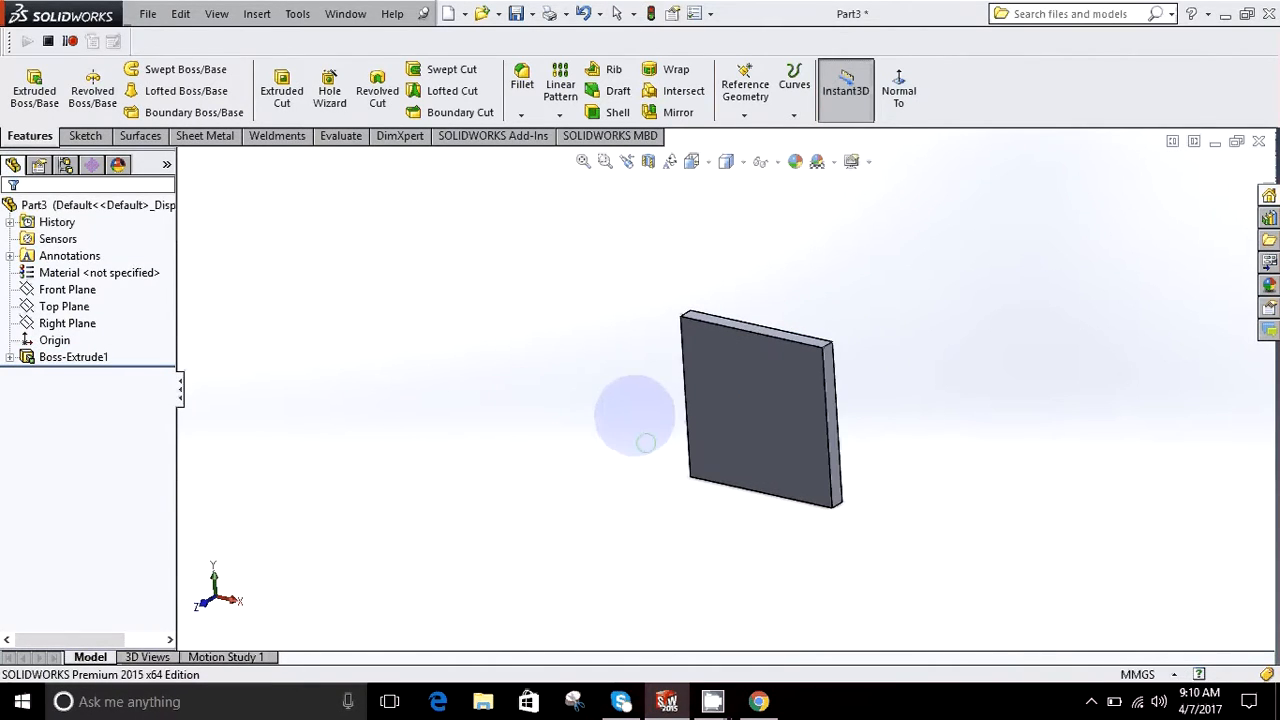
click(555, 366)
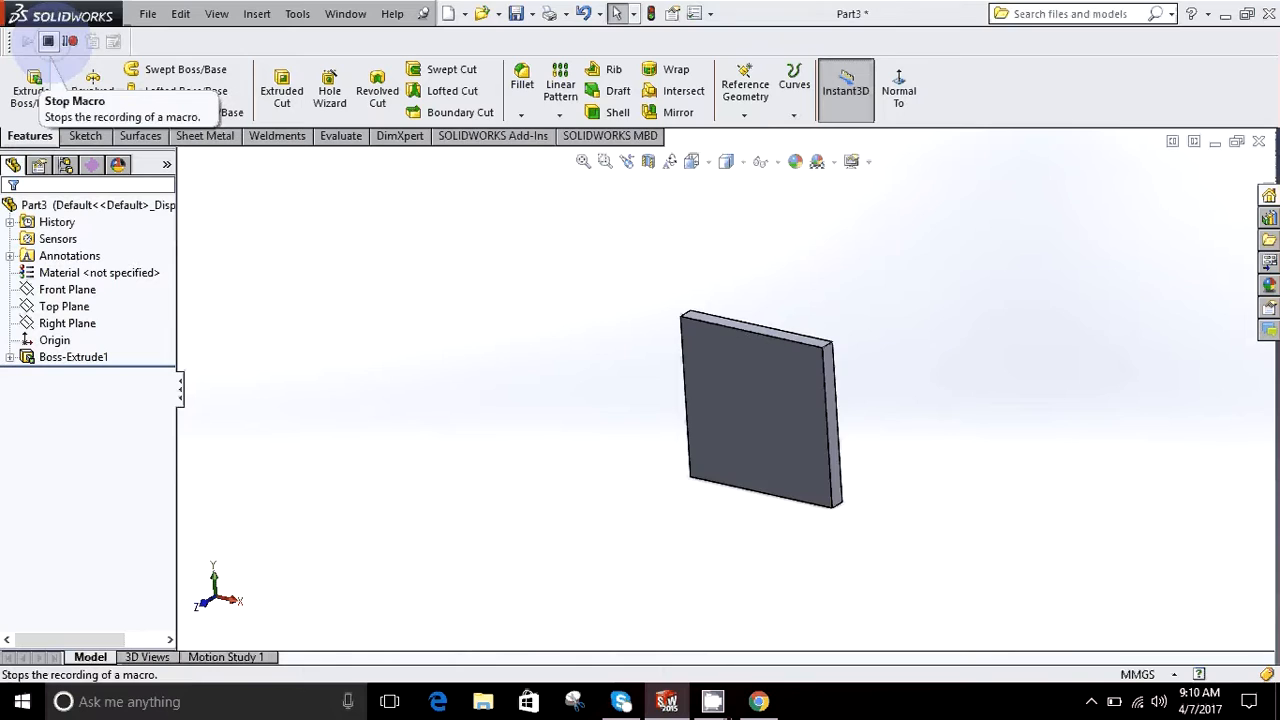
Stop the macro recording and save it on the Desktop as Macro2 in SW VBA Macros (*.swp) format
click(48, 41)
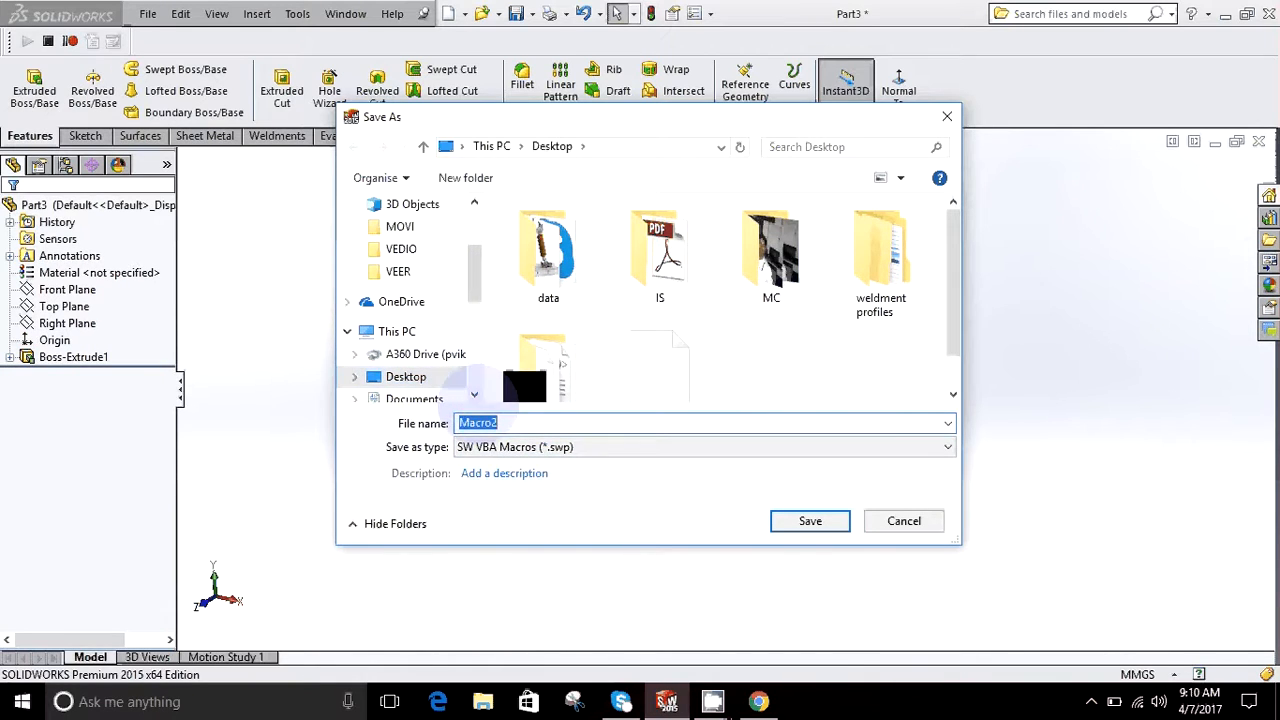
click(508, 421)
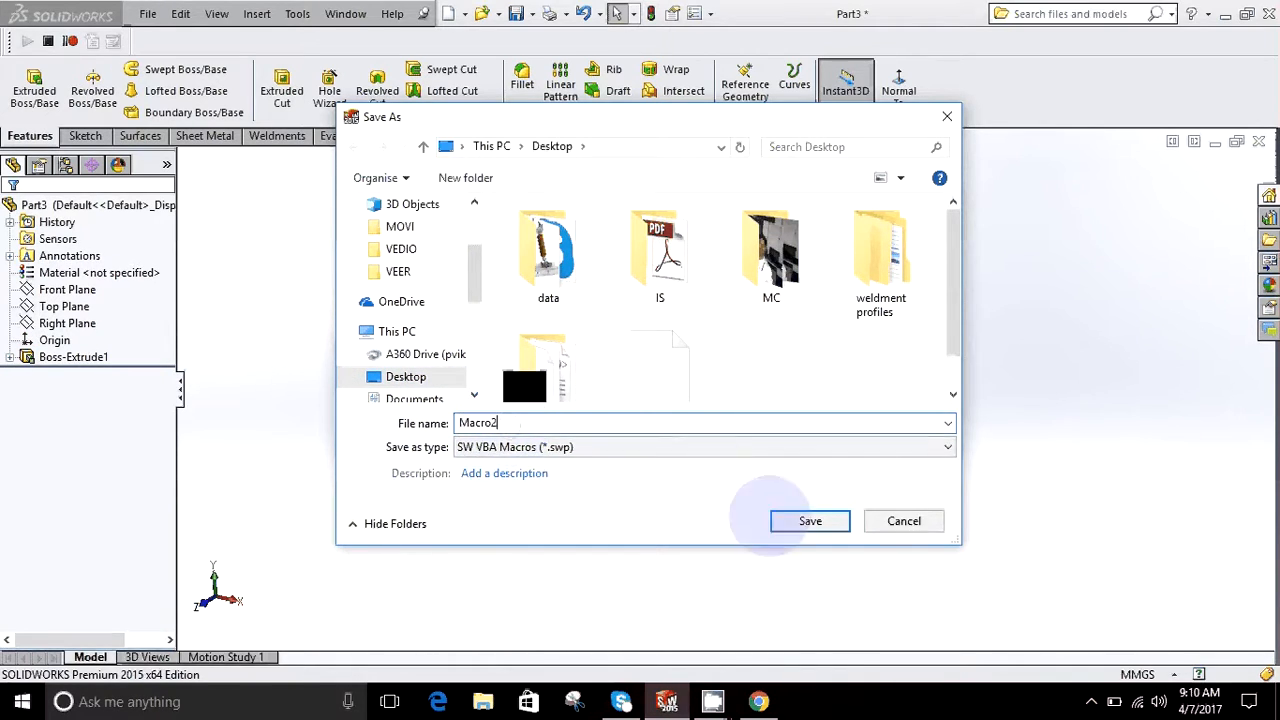
click(792, 522)
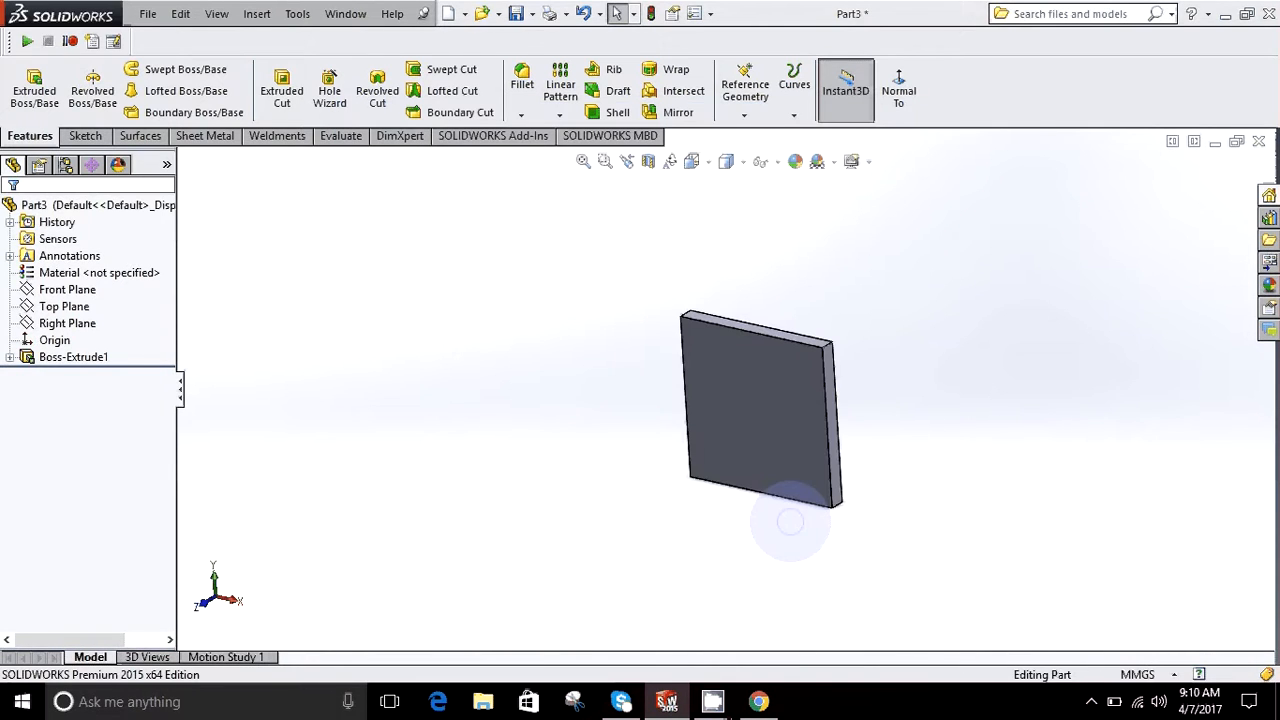
Close the part without saving it and run the recorded macro Macro2.swp
click(1258, 142)
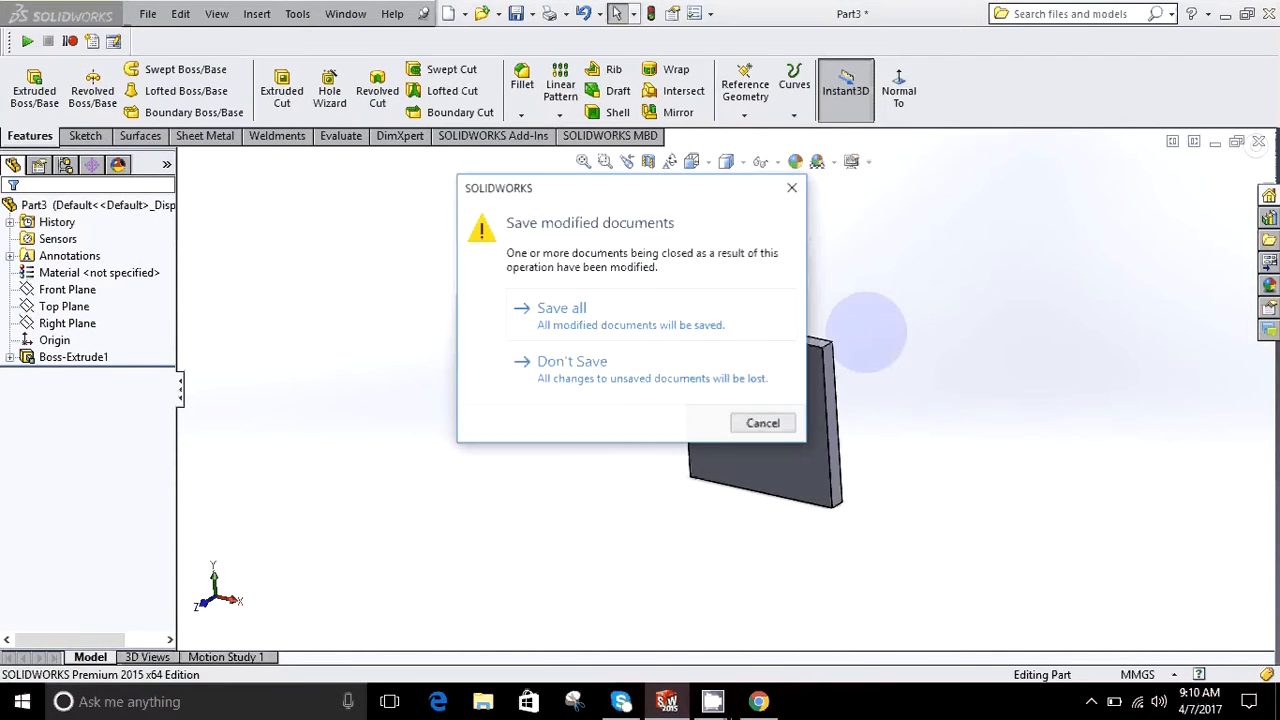
click(602, 359)
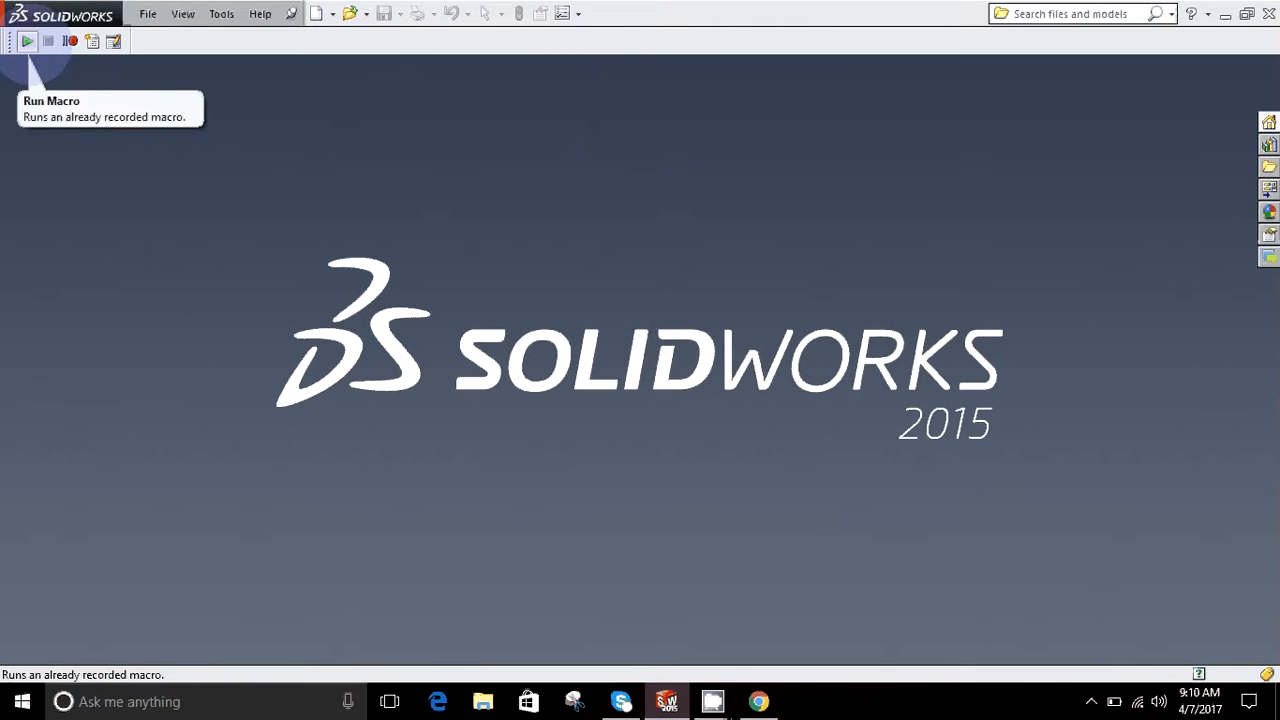
click(28, 48)
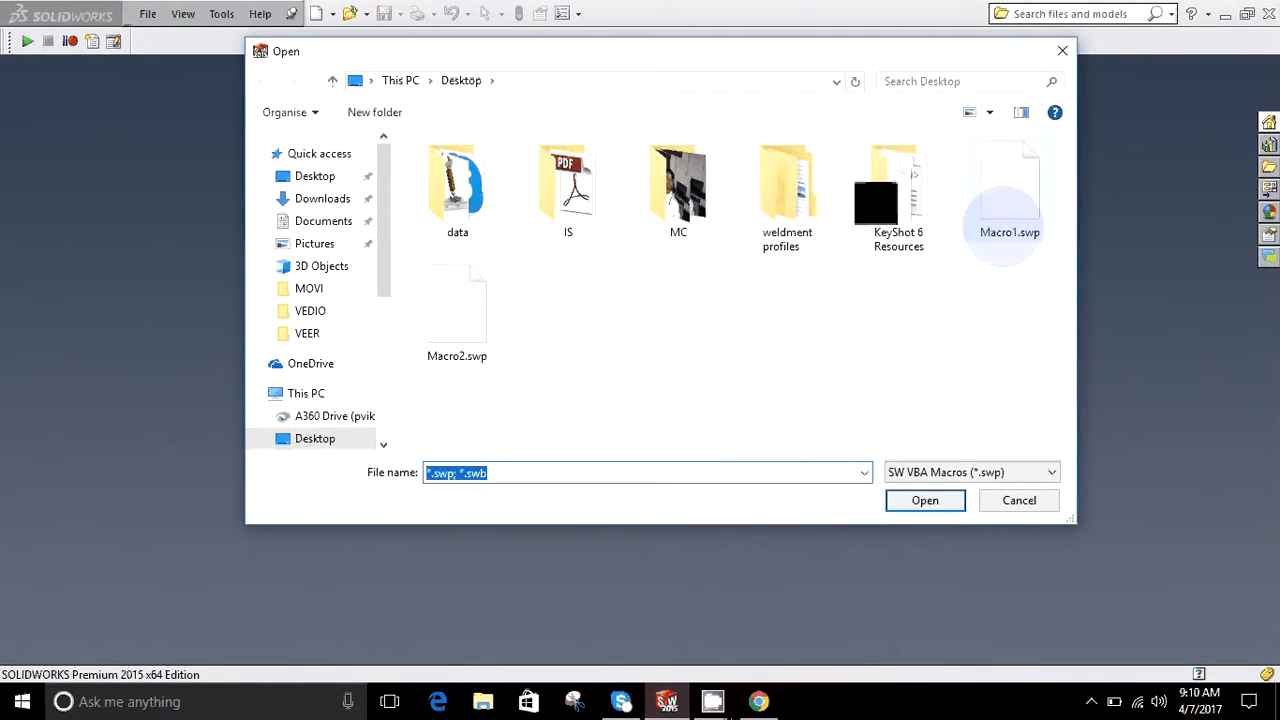
click(457, 318)
click(922, 500)
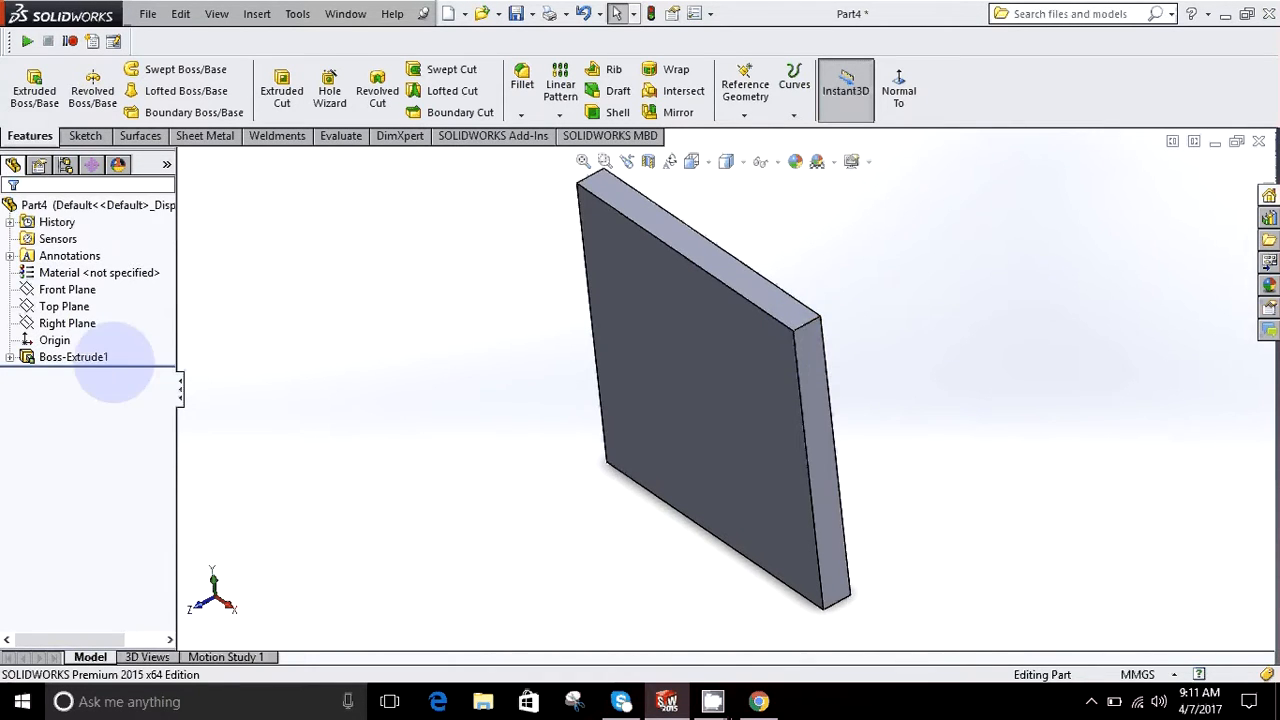
Check the depth of the macro-built extrusion and open its sketch to inspect the square's left vertical line
click(75, 357)
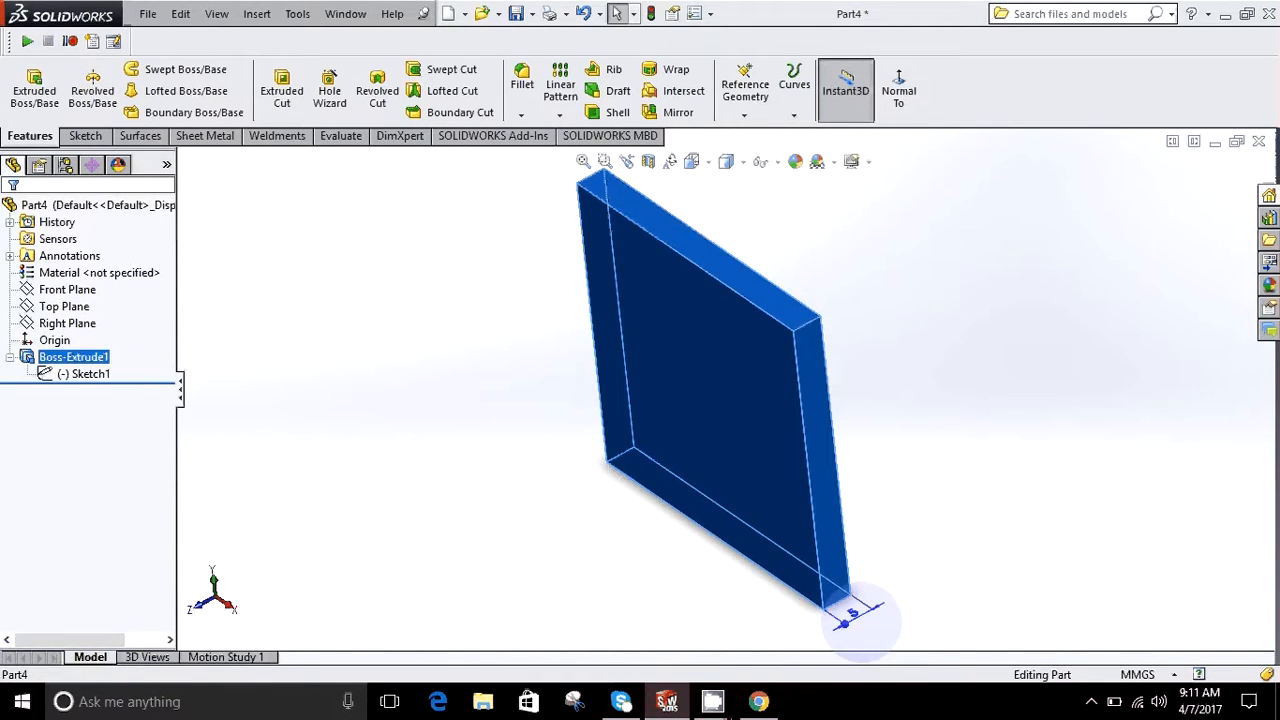
mouse_move(429, 491)
middle_down()
mouse_move(451, 457)
mouse_move(450, 397)
middle_up()
click(80, 374)
double_click(59, 377)
mouse_move(536, 490)
middle_down()
mouse_move(521, 462)
mouse_move(555, 383)
mouse_move(557, 414)
mouse_move(543, 386)
middle_up()
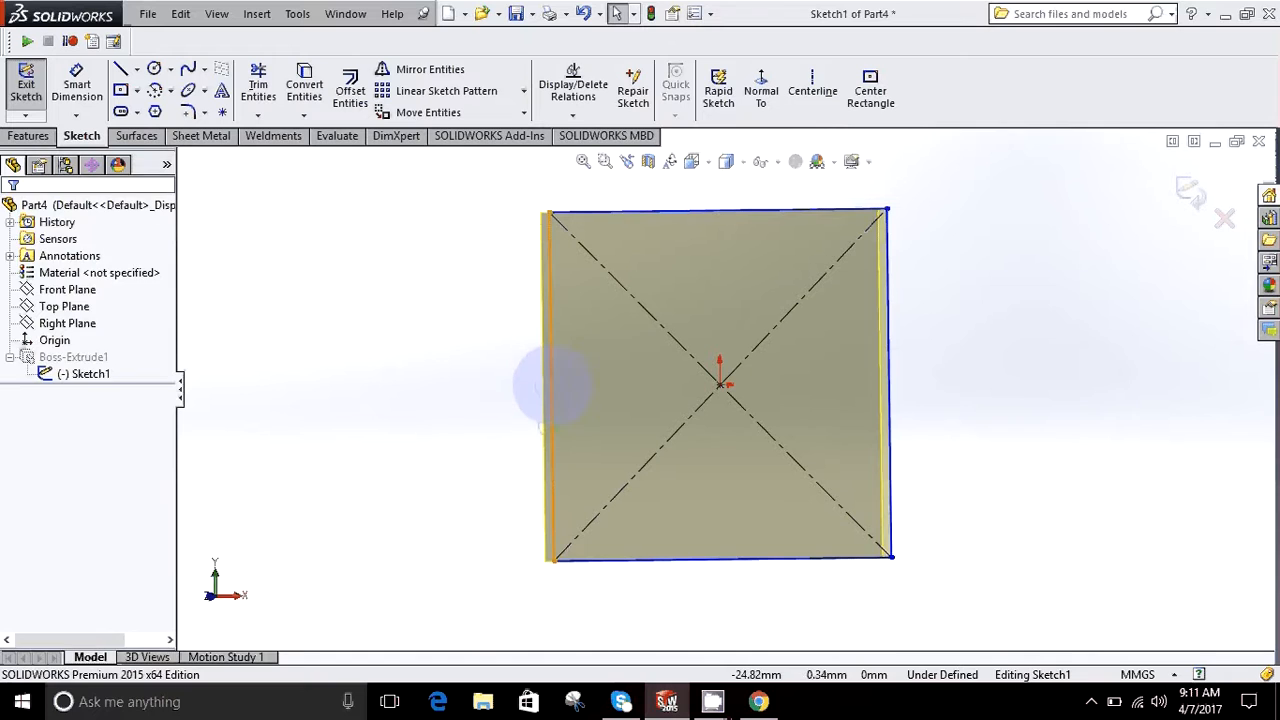
click(549, 386)
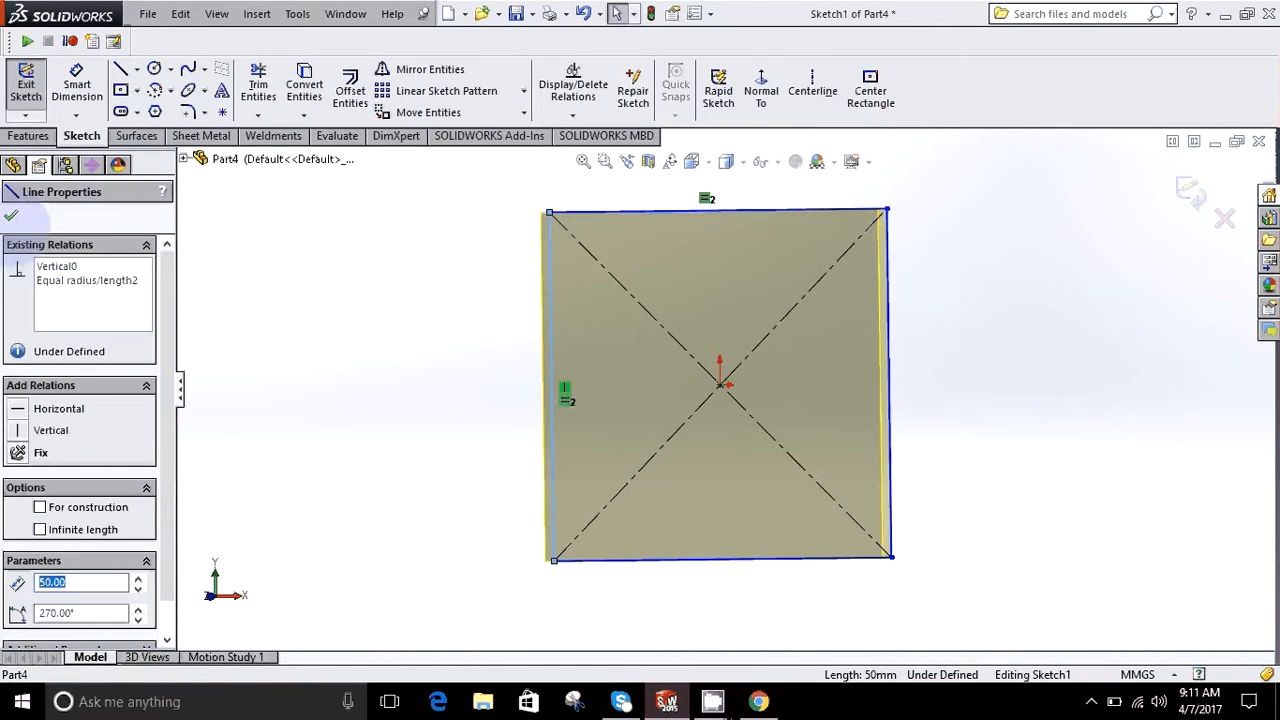
click(12, 215)
right_click(84, 374)
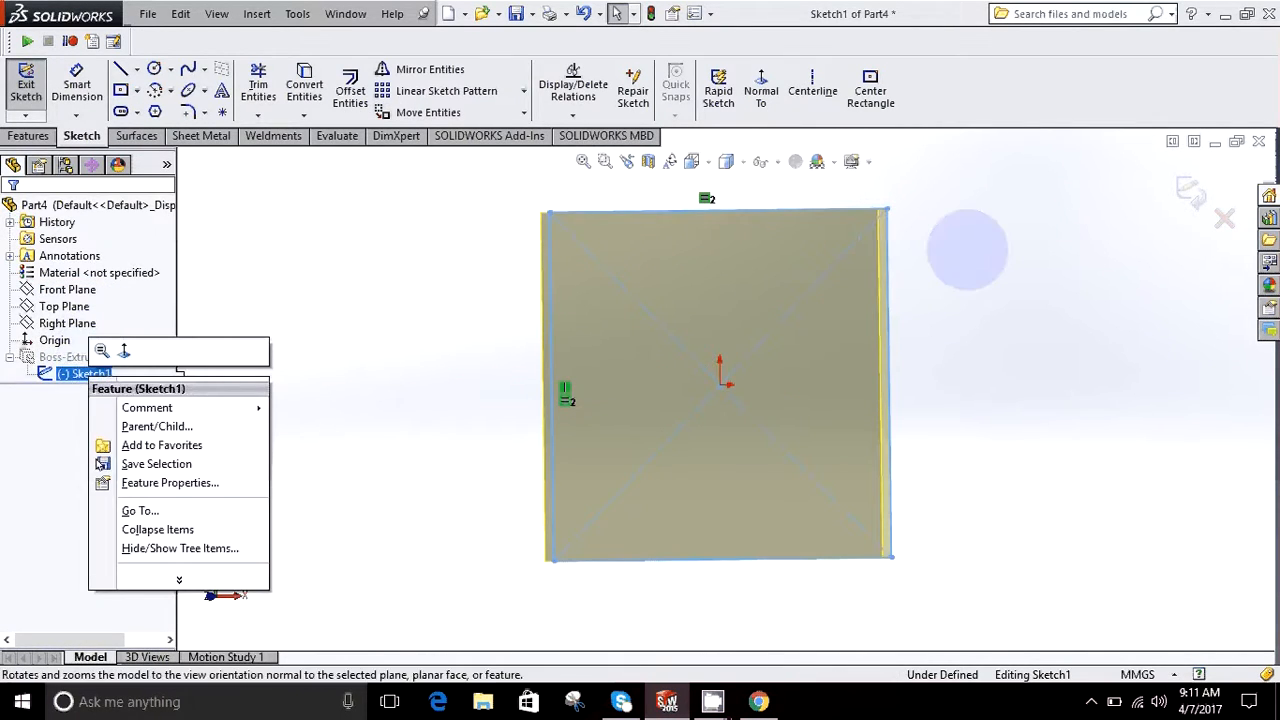
click(990, 250)
Add a length dimension to the left vertical line of the square with Smart Dimension
click(77, 84)
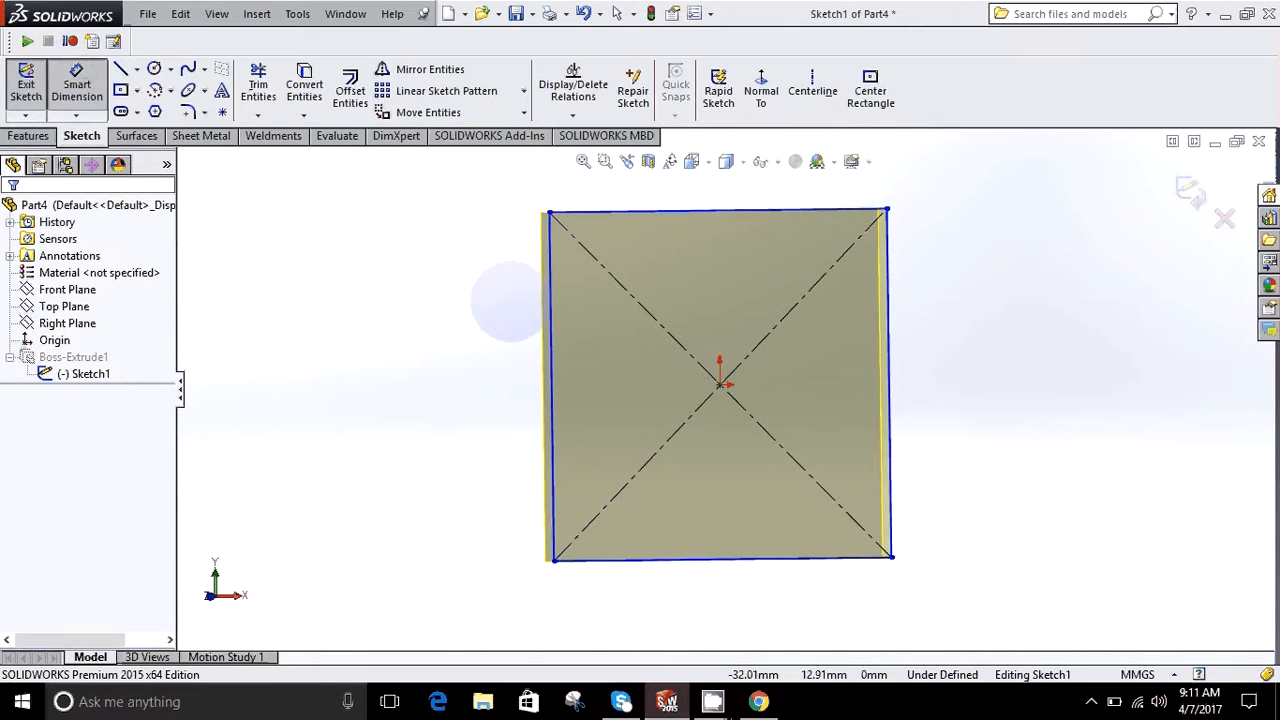
click(548, 316)
click(415, 345)
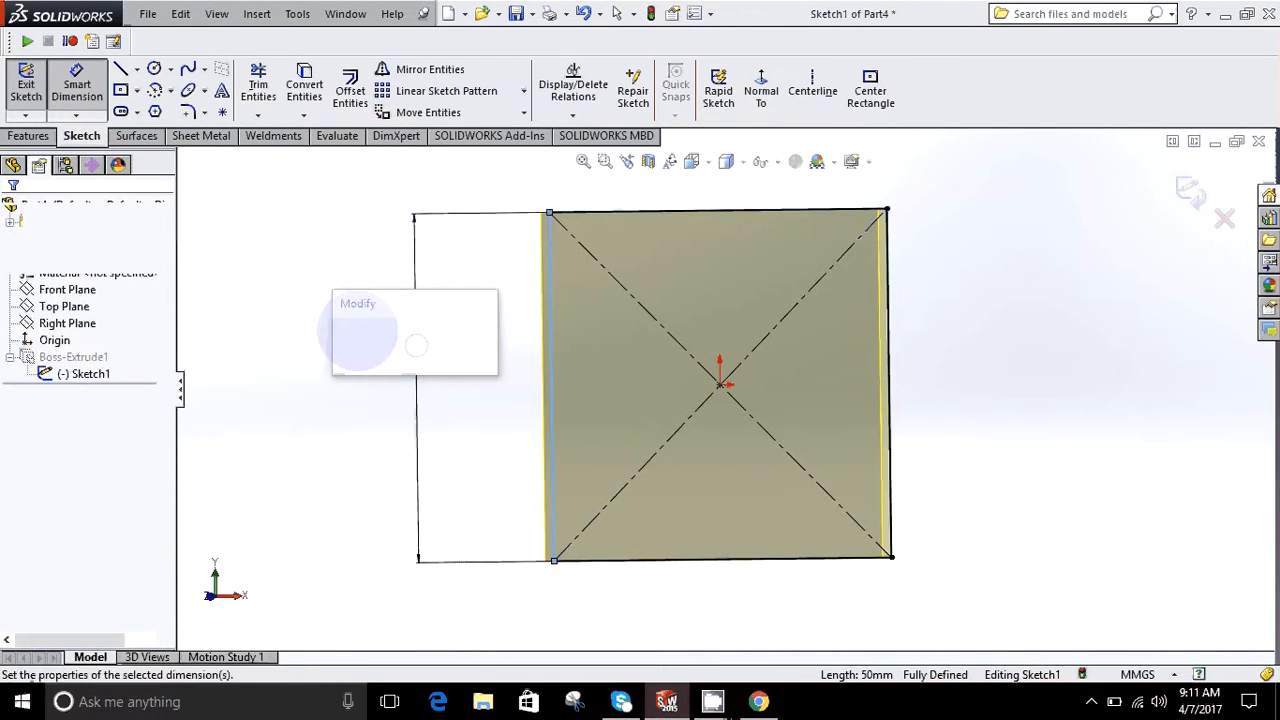
click(300, 277)
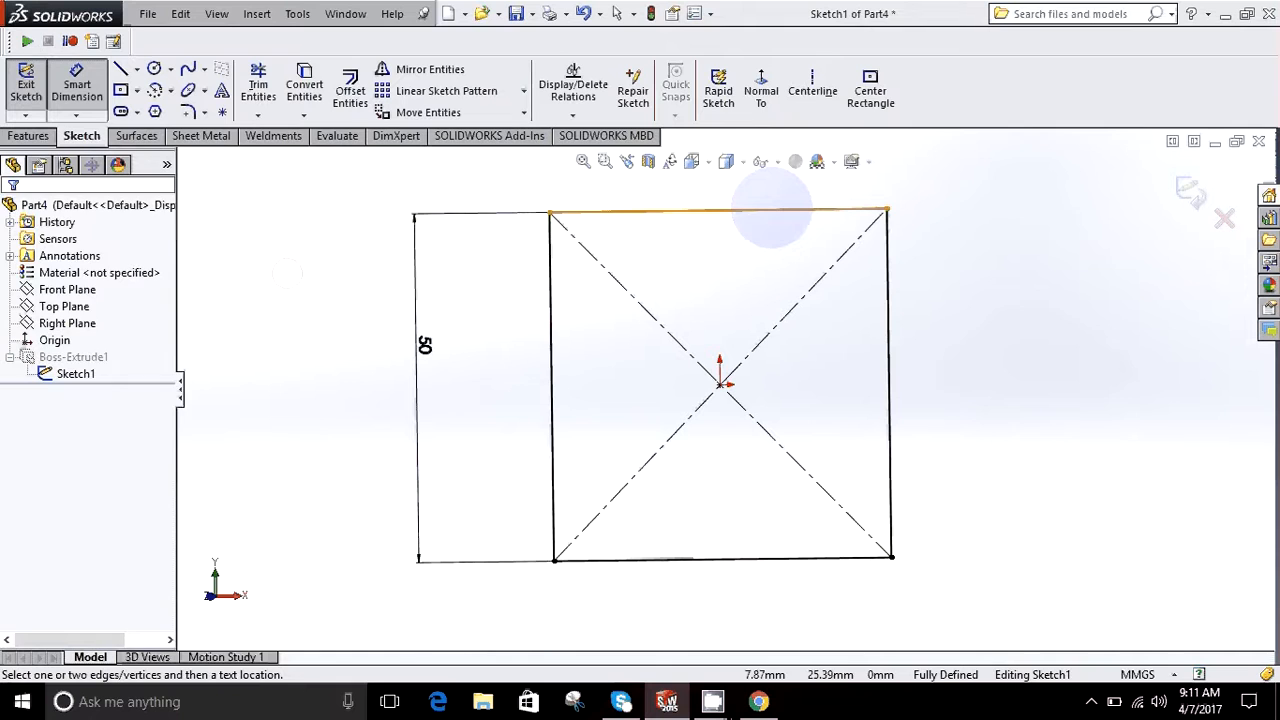
Try to dimension the square's top edge as well, cancel the driven dimension, and exit the sketch
click(850, 210)
click(948, 300)
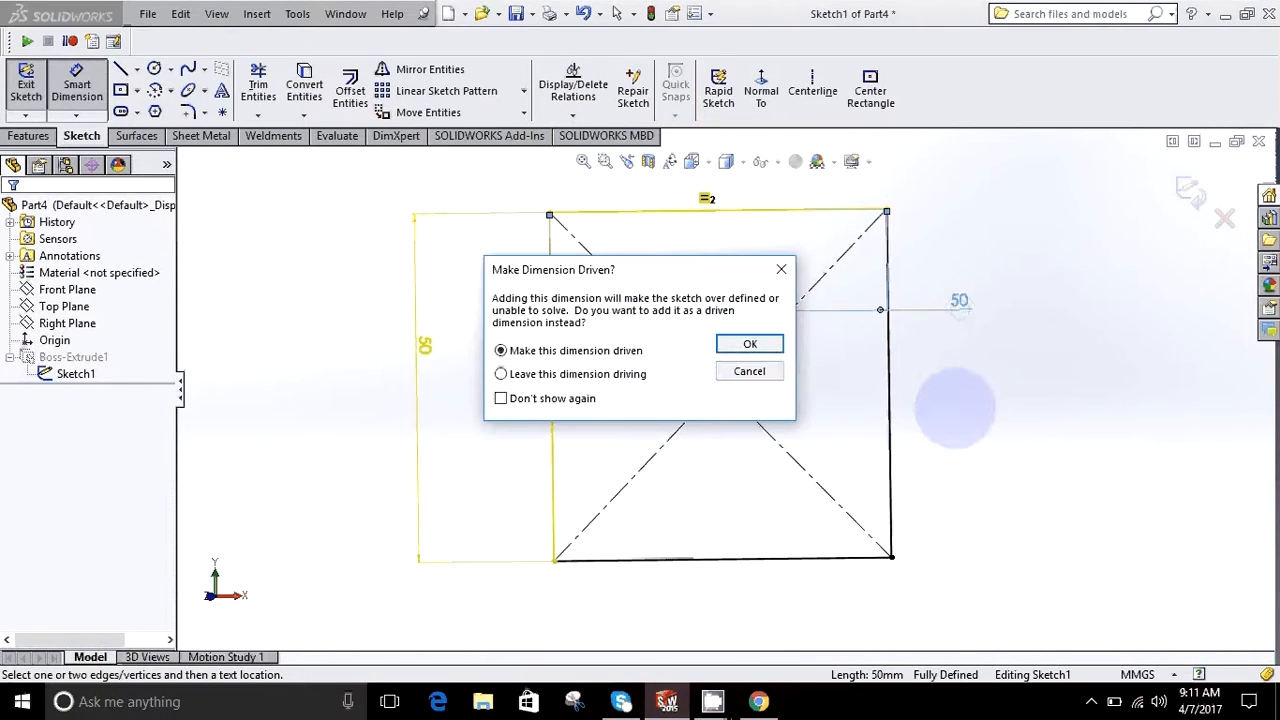
click(770, 368)
click(1190, 192)
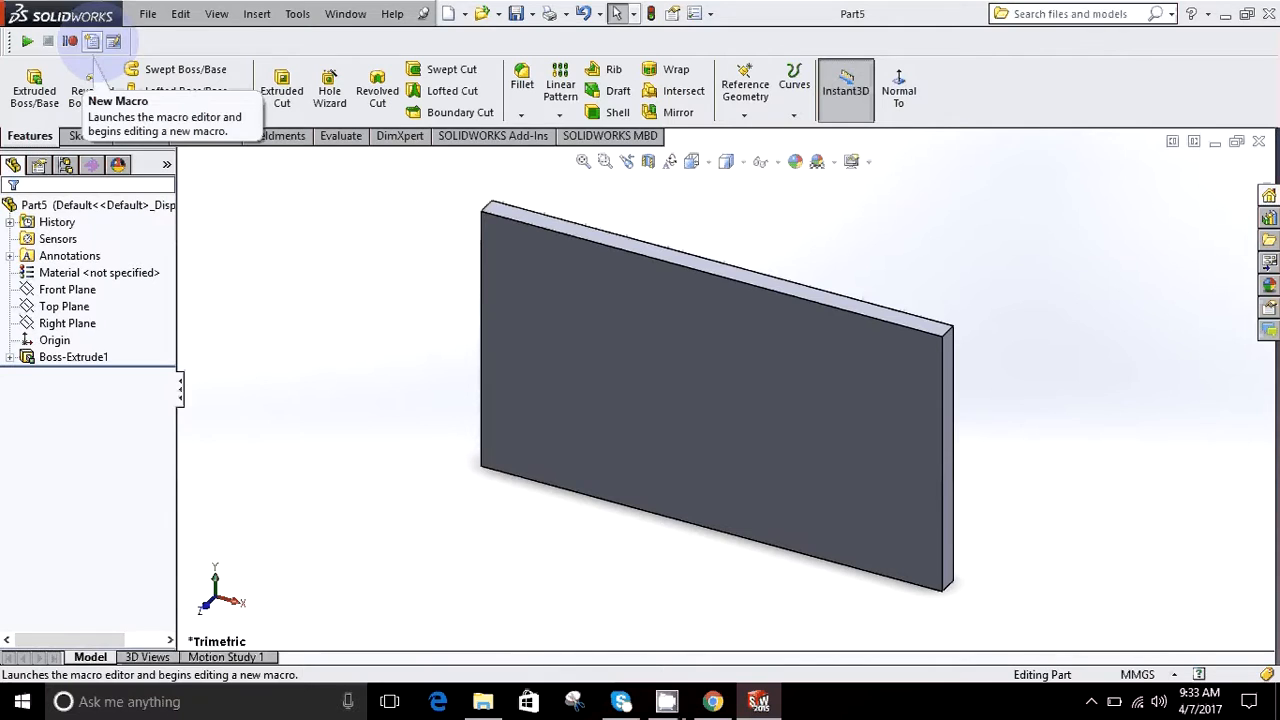
Create a new macro and save it on the Desktop as name_of_file
click(88, 42)
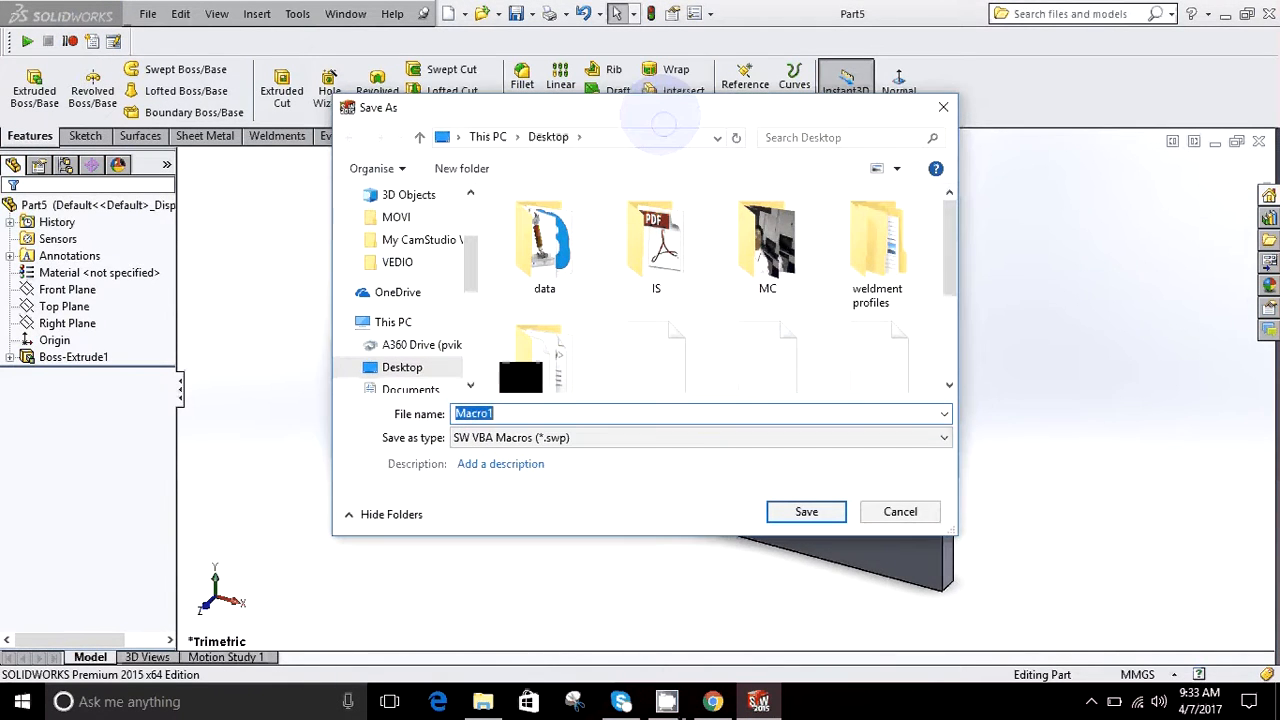
text(n)
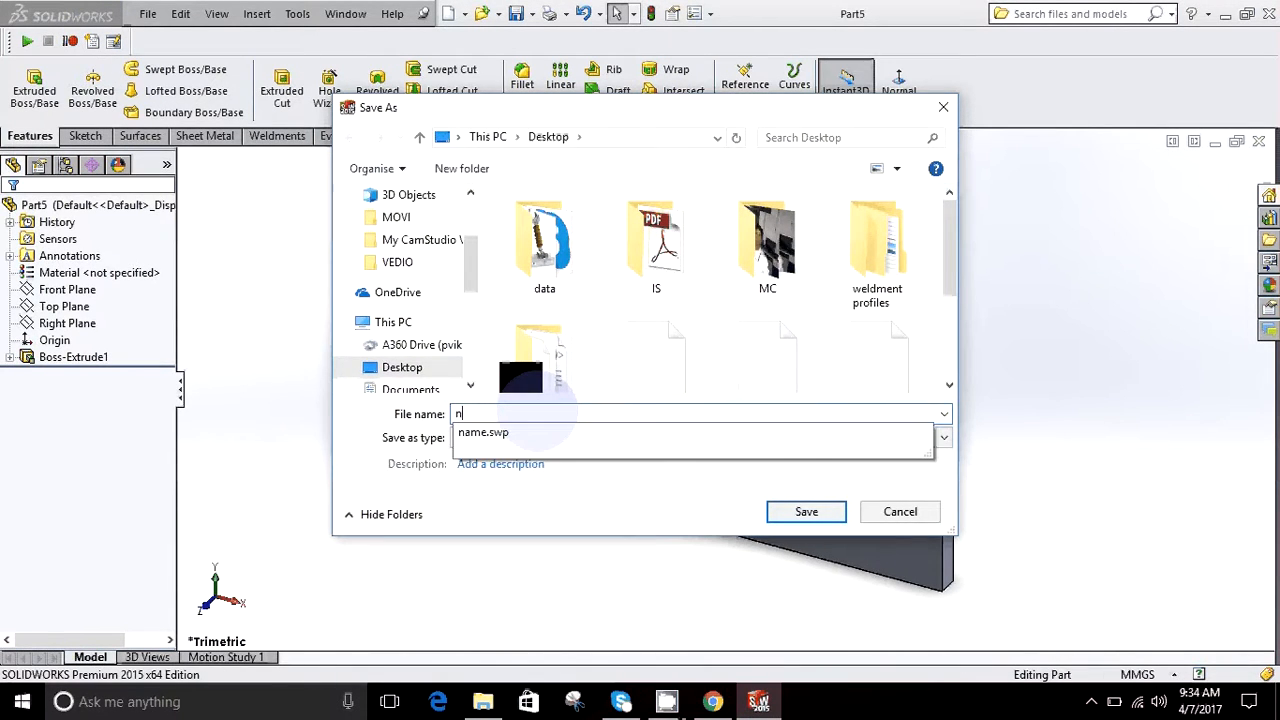
text(ame_of_file)
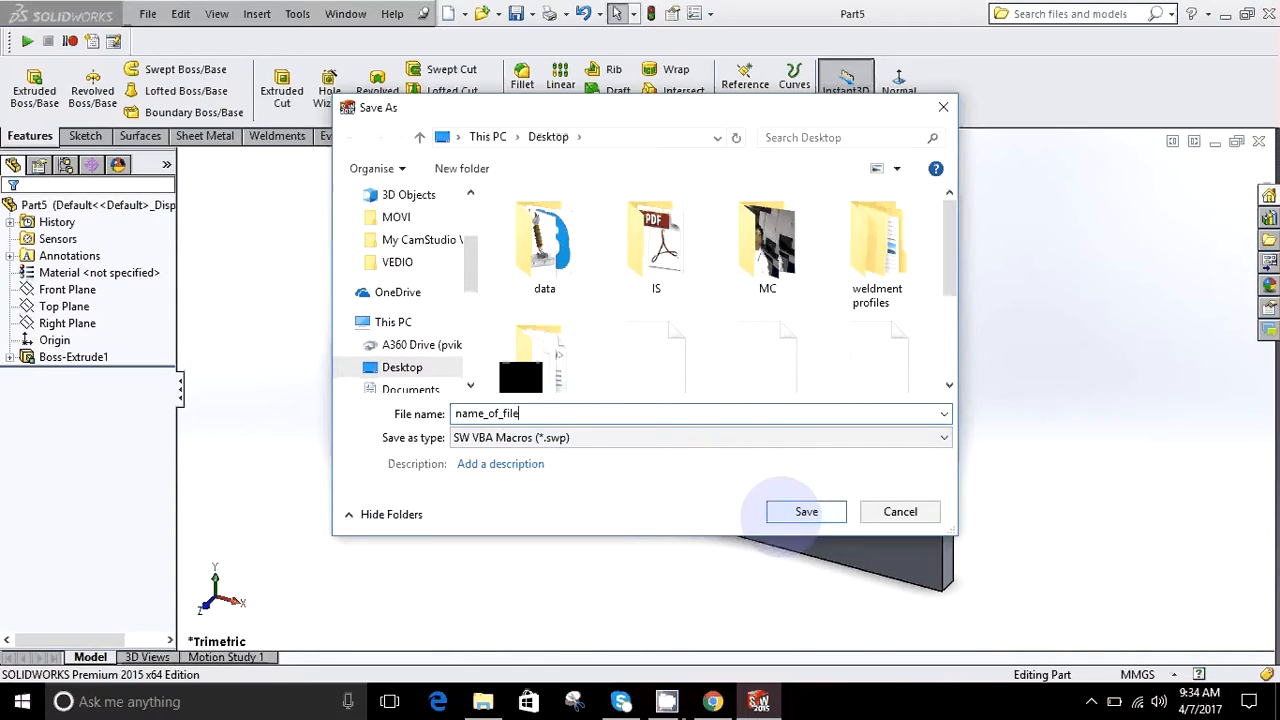
click(806, 511)
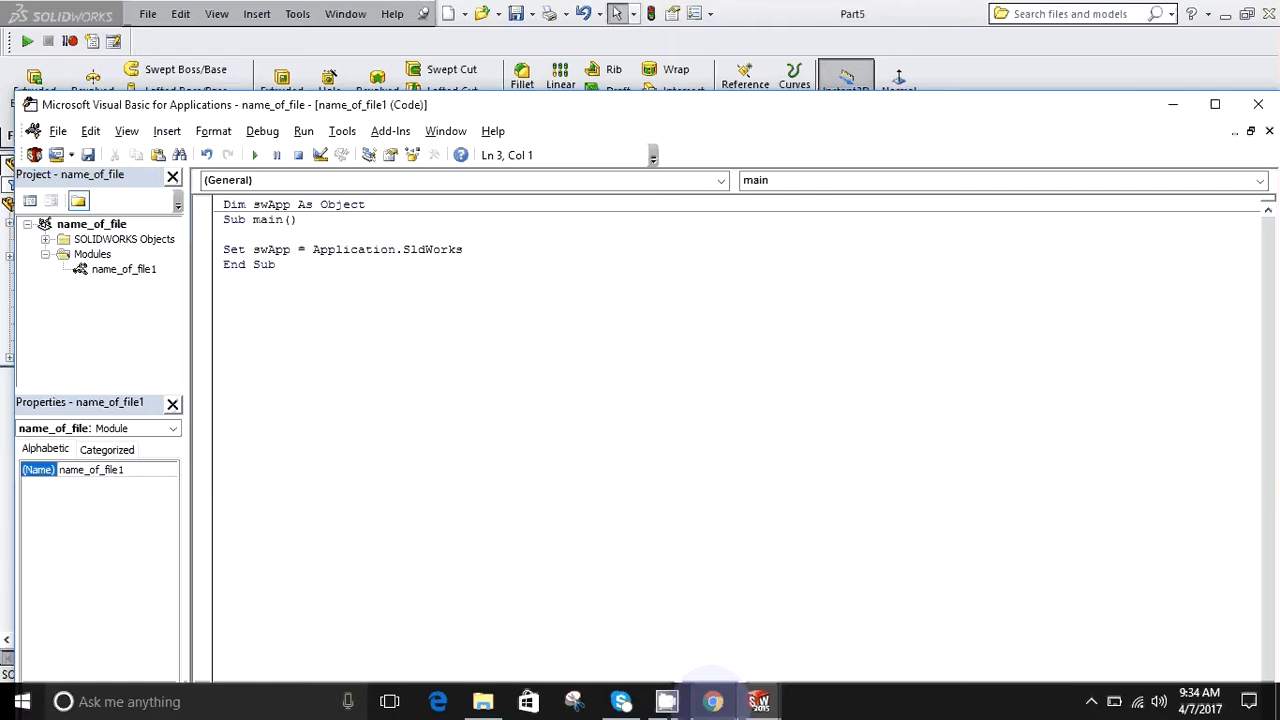
Switch to Chrome and copy the whole macro program, from Sub main ( ) to End Sub, from the Design Tech Academy post
click(713, 701)
click(545, 400)
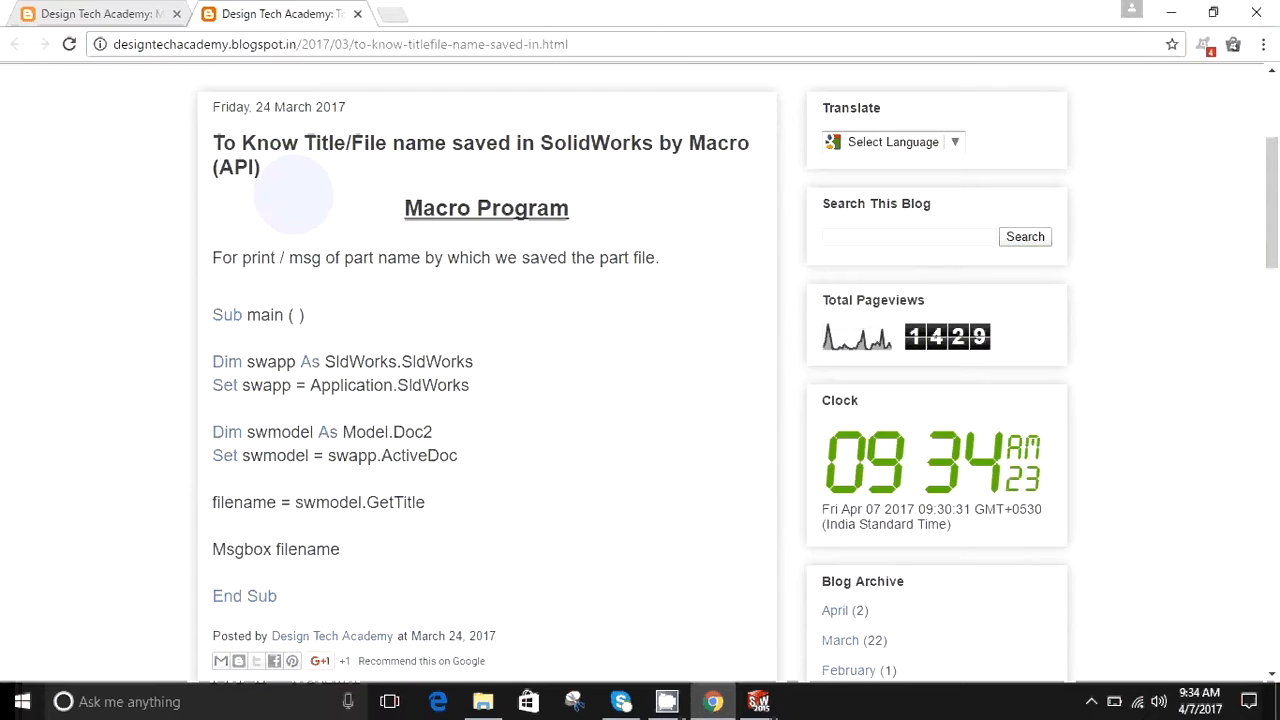
scroll(370, 390, down, 1)
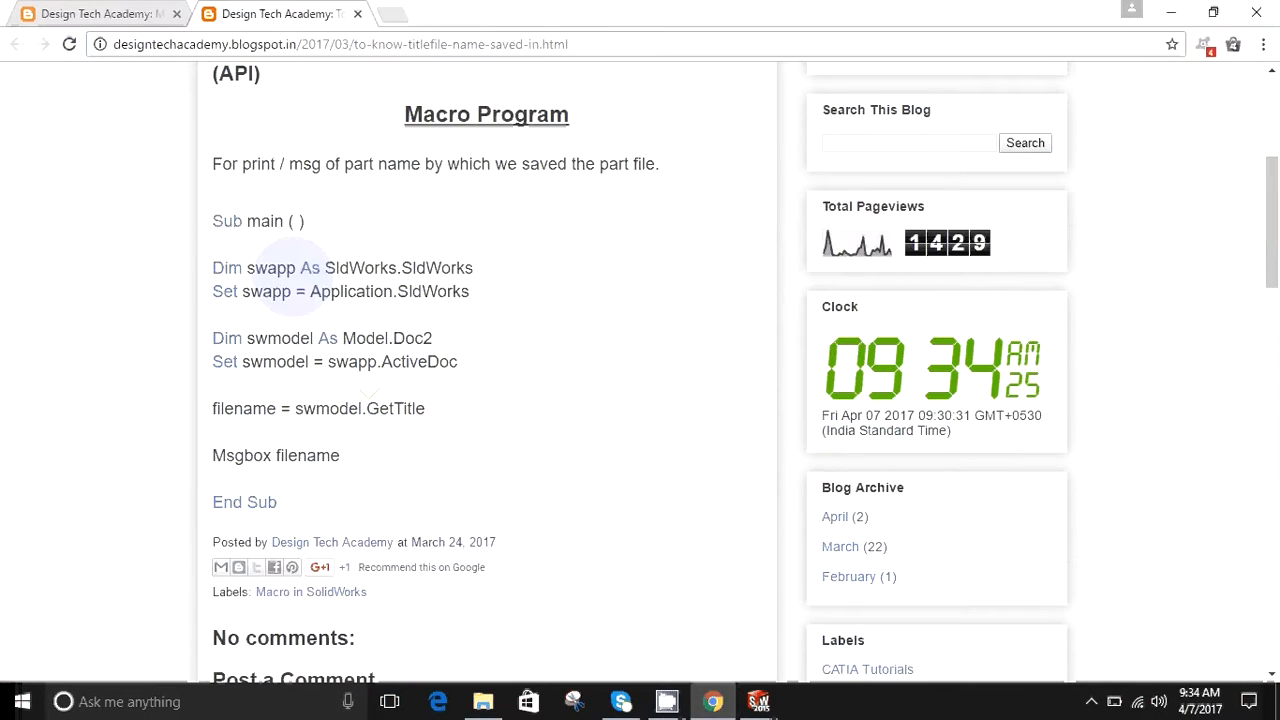
drag(213, 220, 285, 503)
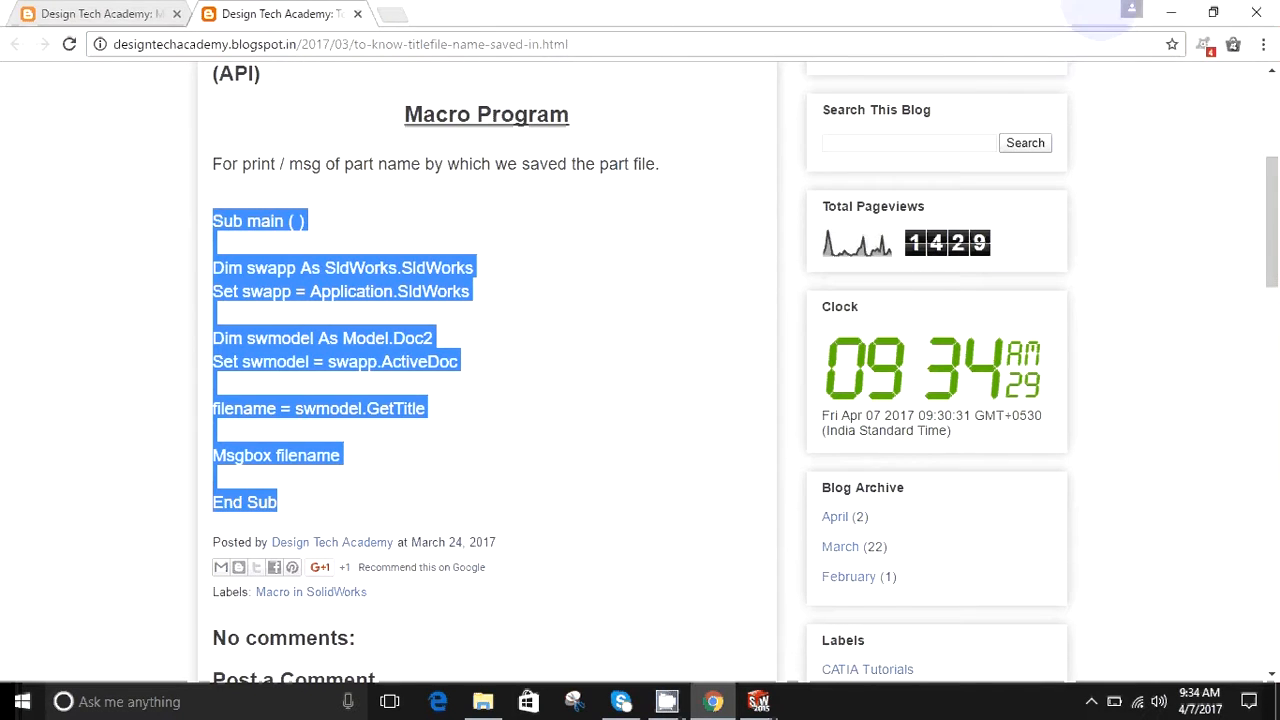
click(1171, 12)
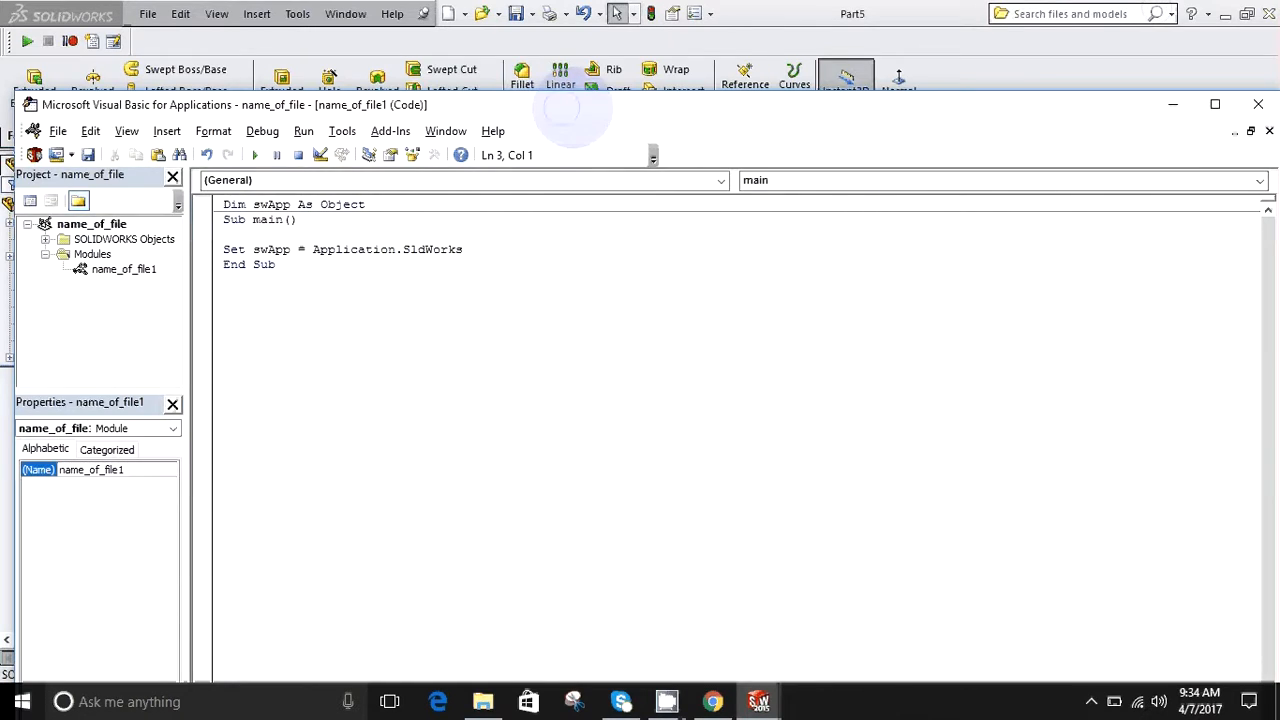
Replace all default code in the name_of_file1 module with the copied routine that shows the active document's title in a MsgBox
drag(590, 105, 757, 62)
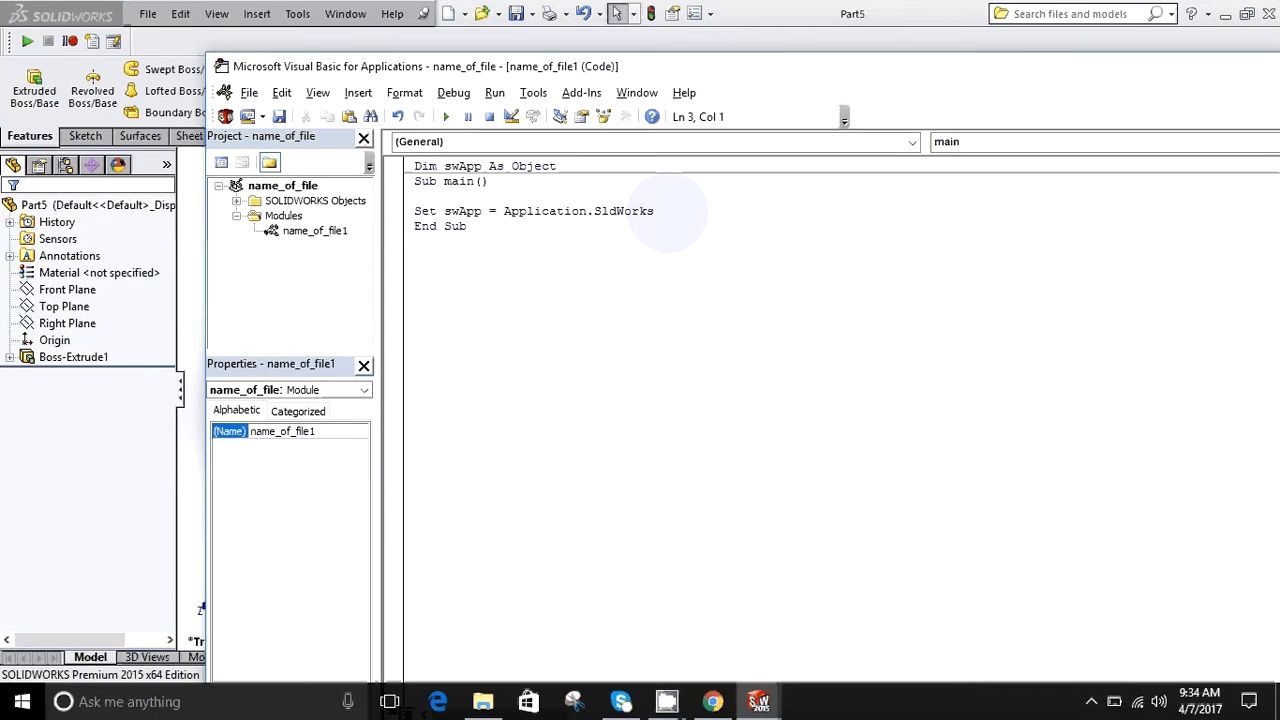
drag(488, 258, 412, 165)
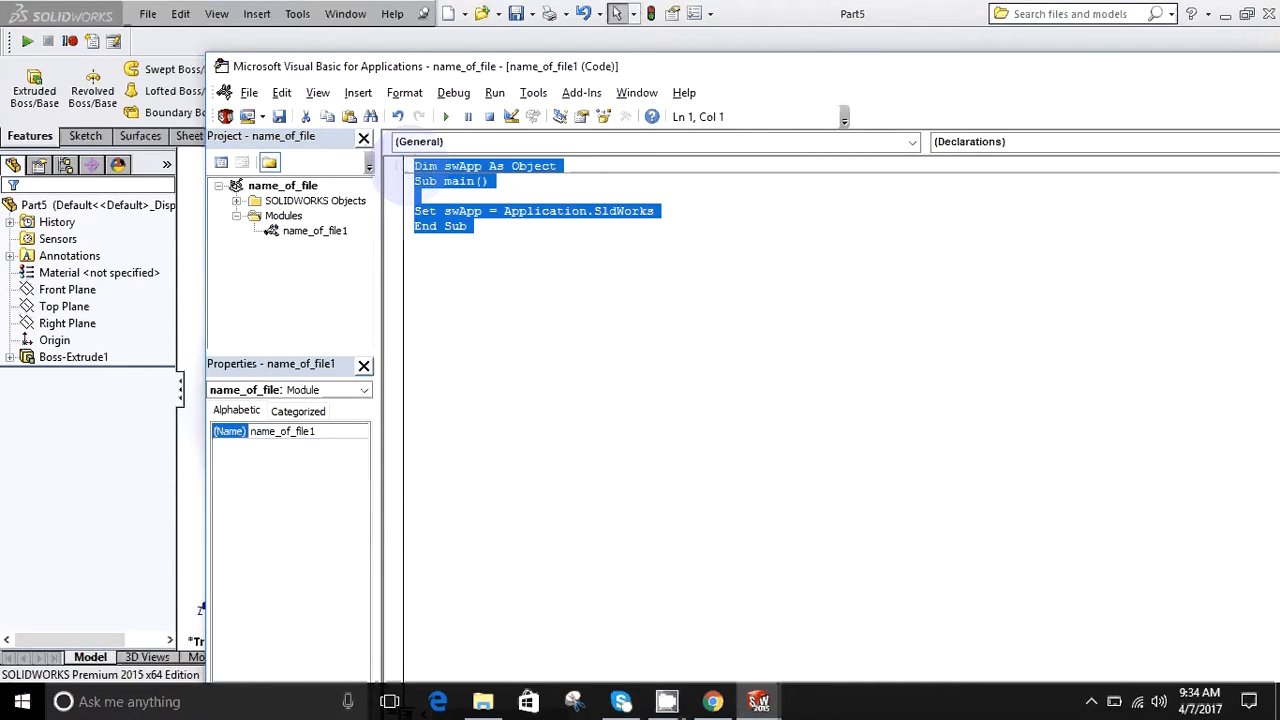
key(Delete)
text(Sub main()  Dim swapp As SldWorks.SldWorks Set swapp = Application.SldWorks  Dim swmodel As ModelDoc2 Set swmodel = swapp.ActiveDoc  FileName = swmodel.GetTitle  MsgBox FileName  End Sub)
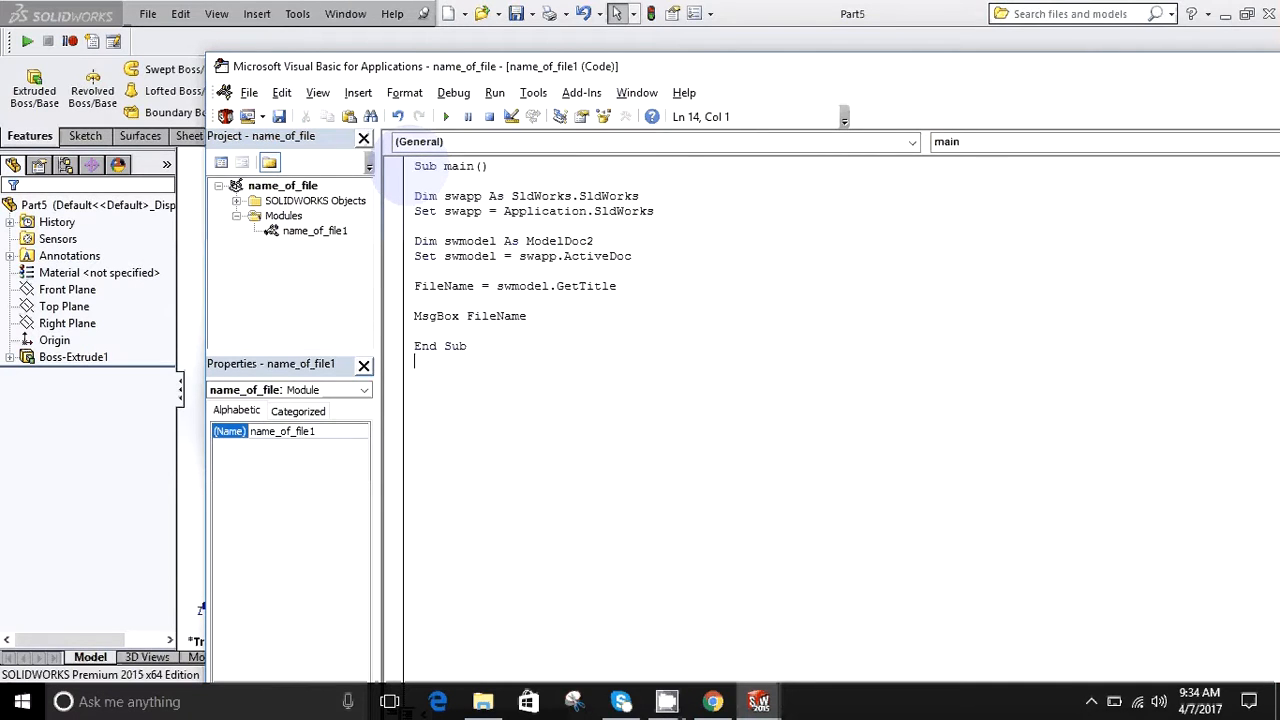
click(570, 328)
Review the pasted macro code and close the Visual Basic editor window
drag(527, 58, 640, 55)
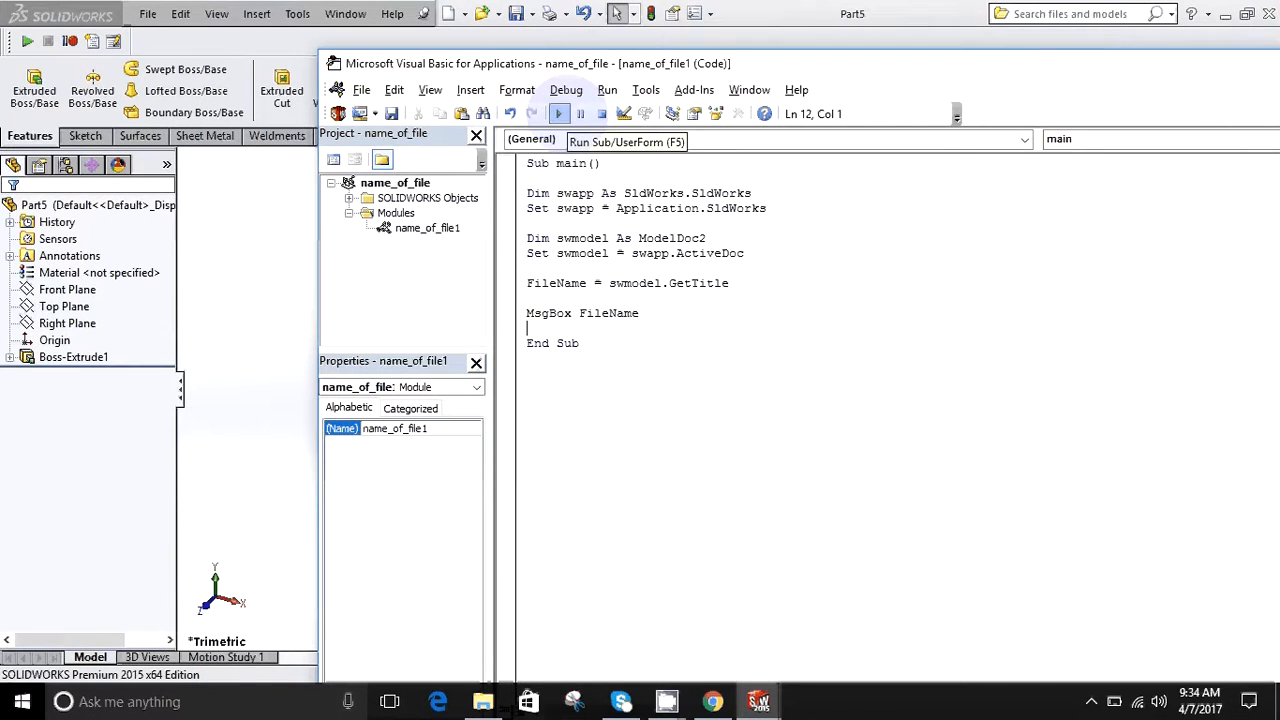
click(611, 283)
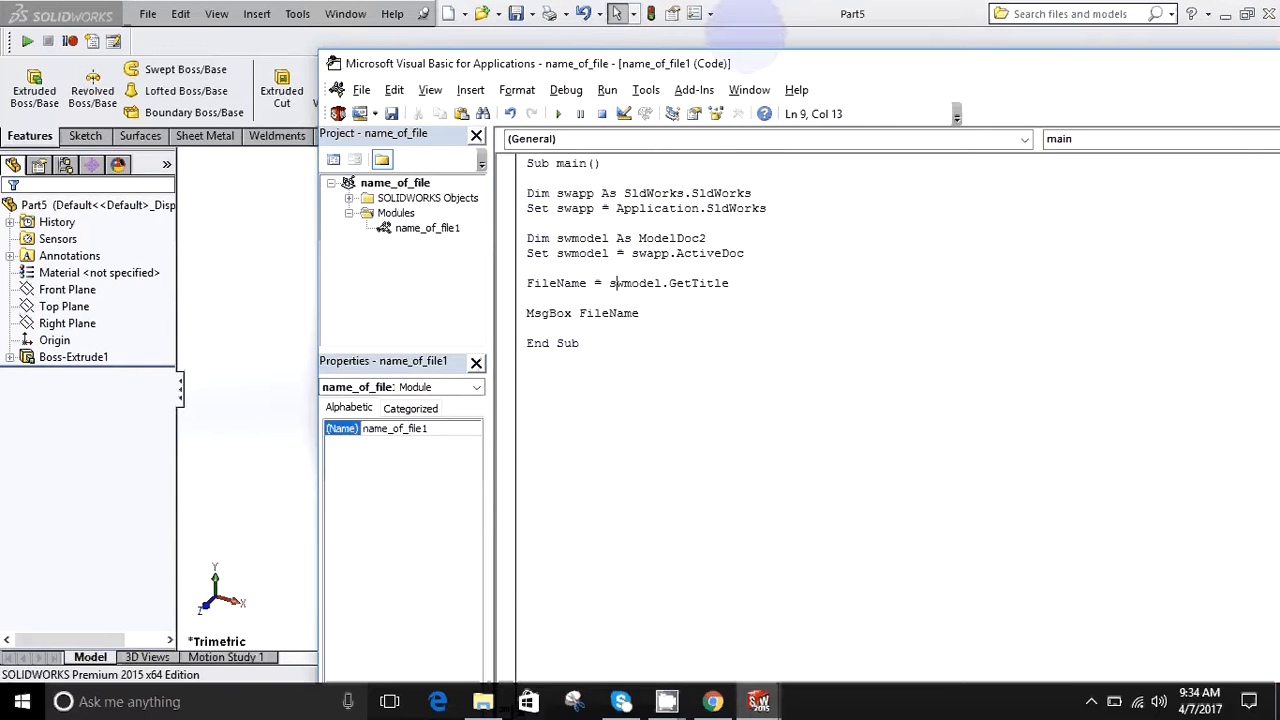
drag(740, 63, 504, 69)
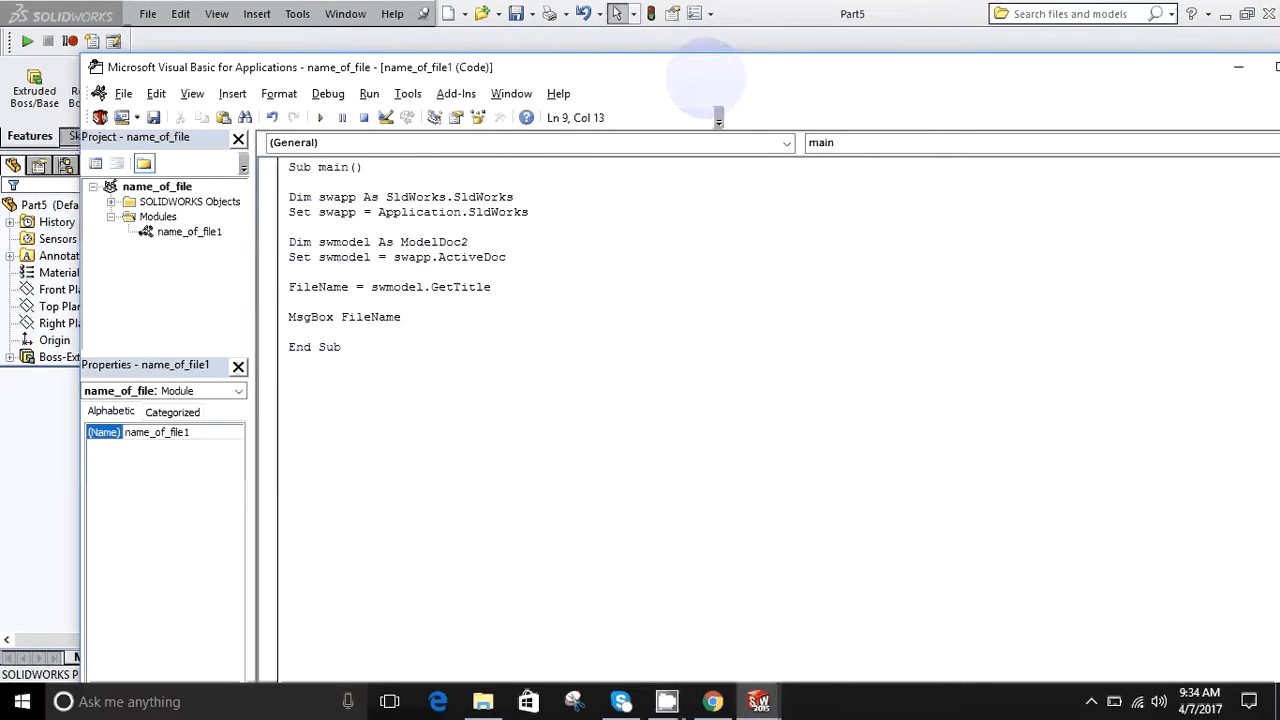
drag(709, 79, 504, 70)
click(1120, 57)
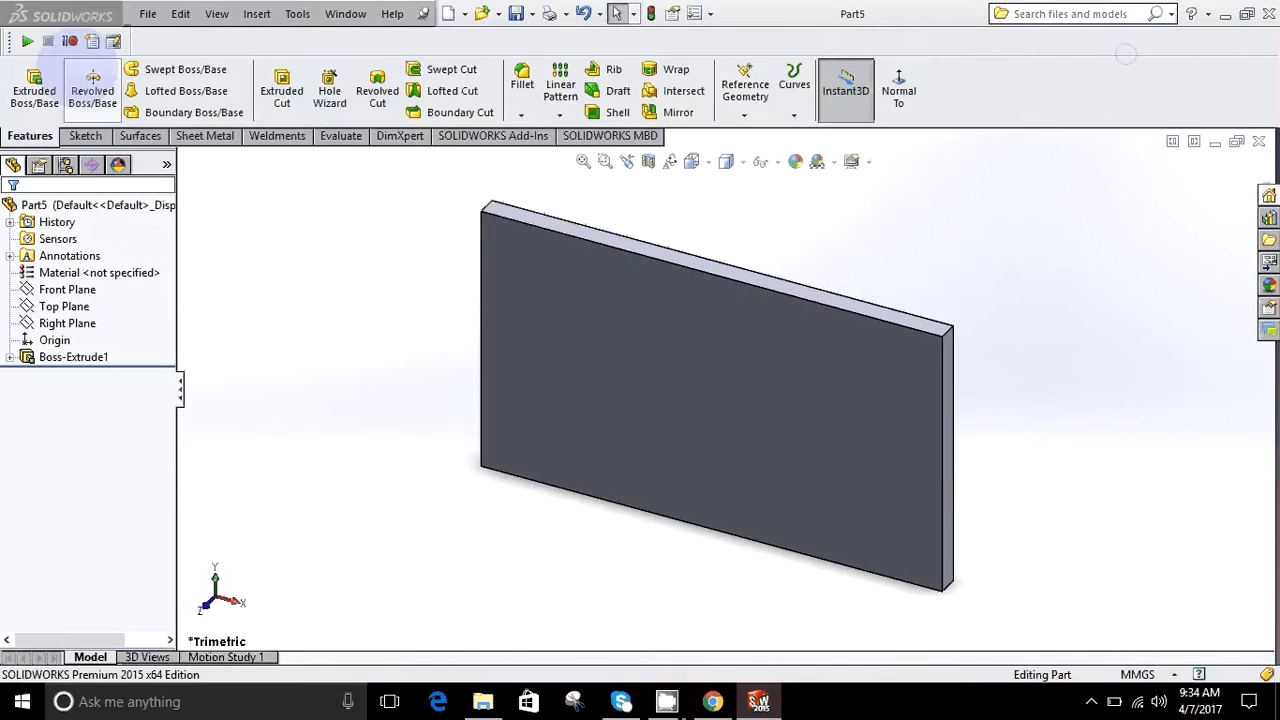
Run the macro name_of_file.swp on the open part and dismiss its message box
click(27, 41)
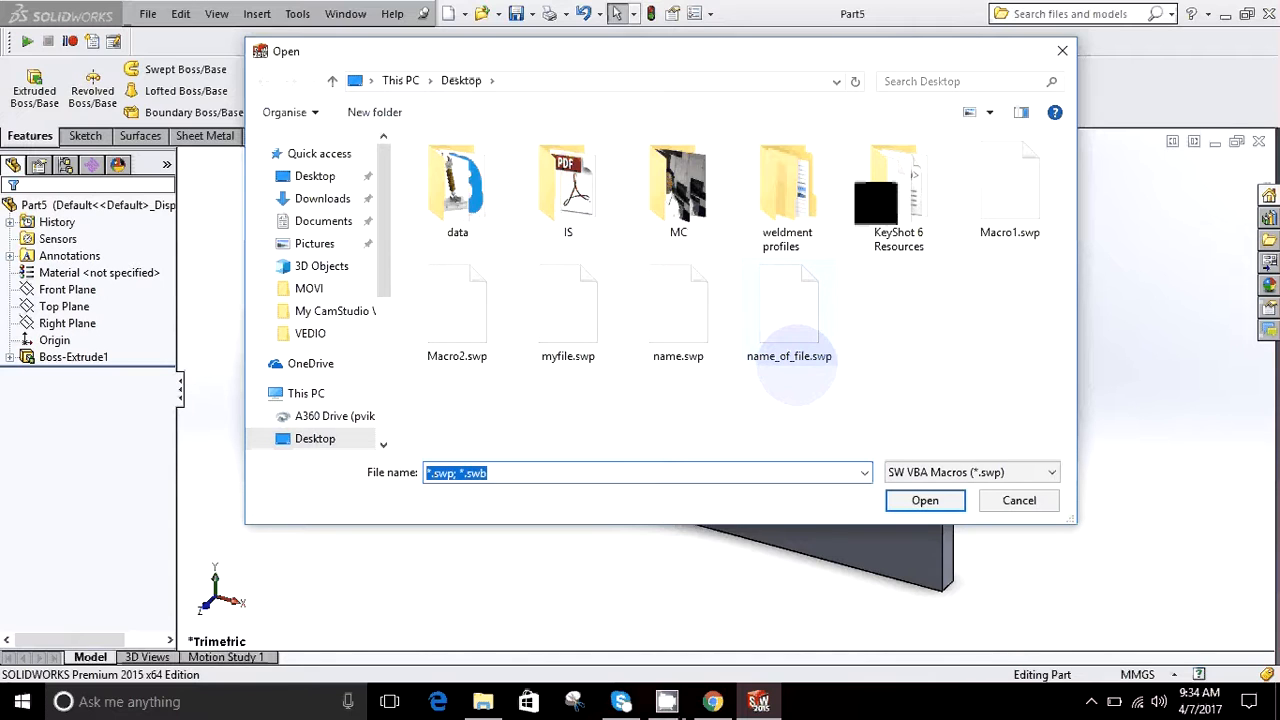
click(800, 325)
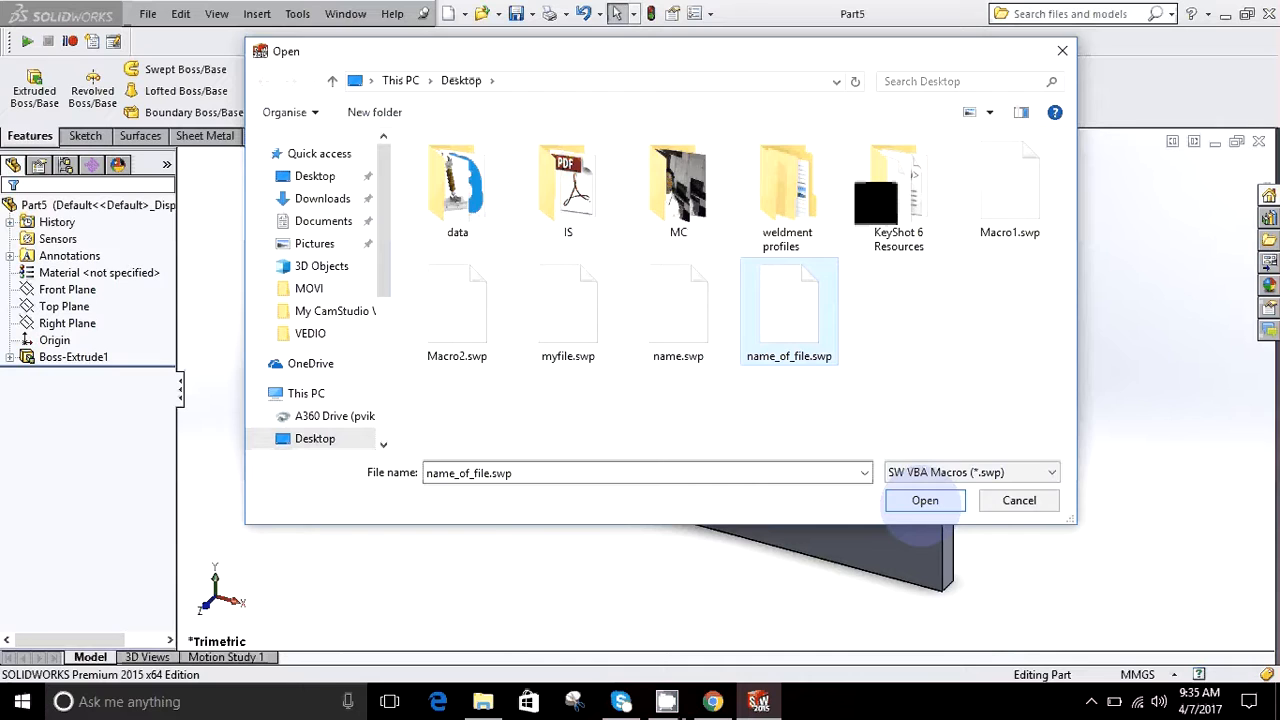
click(922, 500)
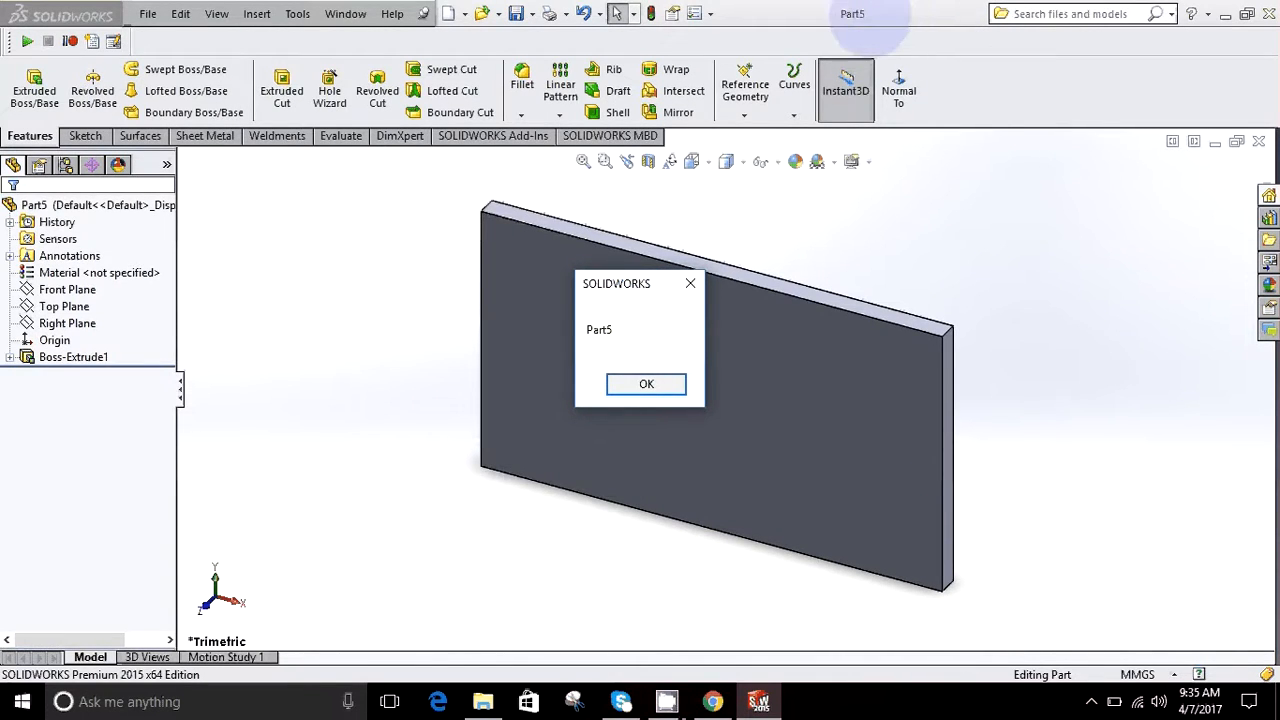
click(650, 382)
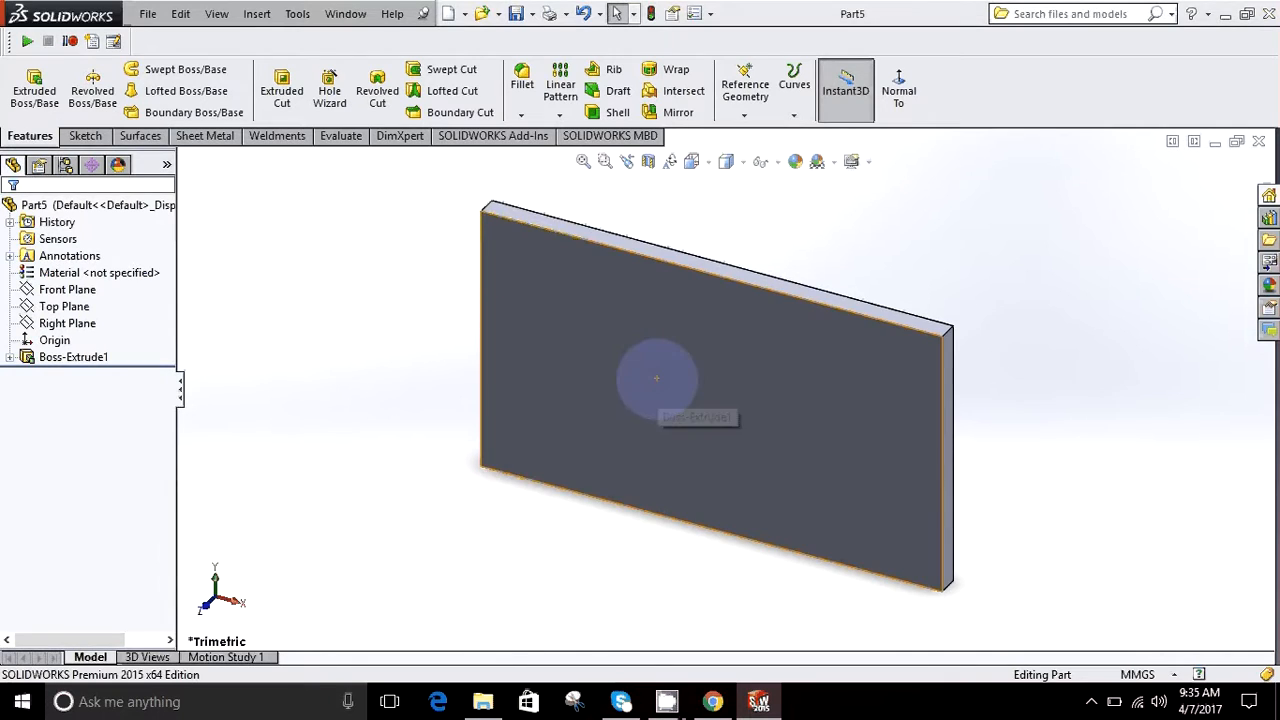